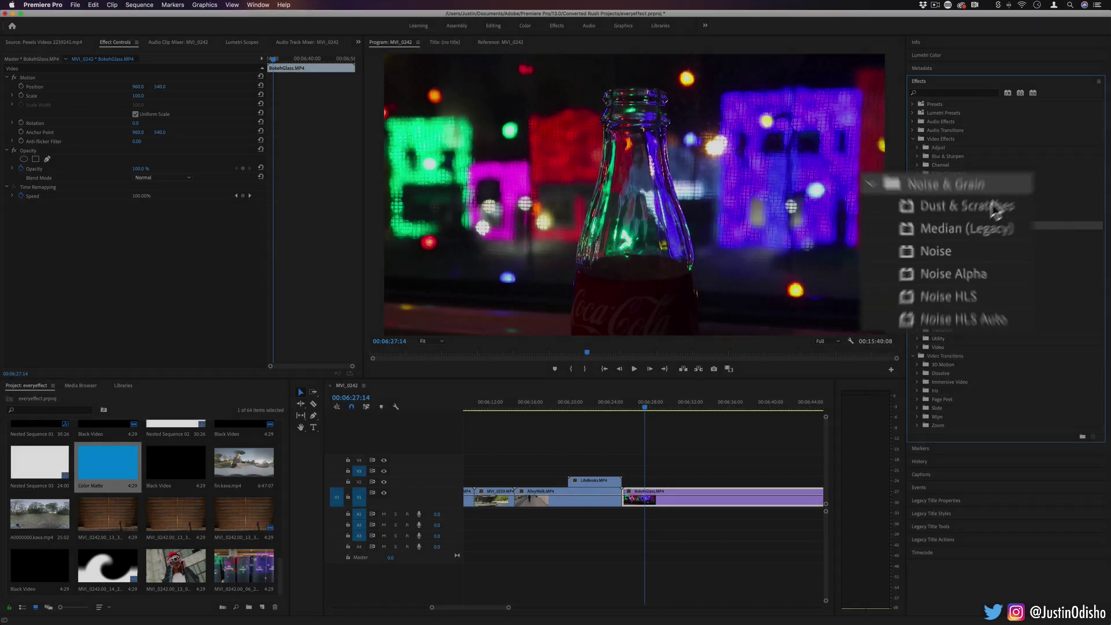
Step: Apply the Dust & Scratches effect to the BokehGlass.MP4 clip in the timeline
{"action": "left_click", "coordinate": [954, 235]}
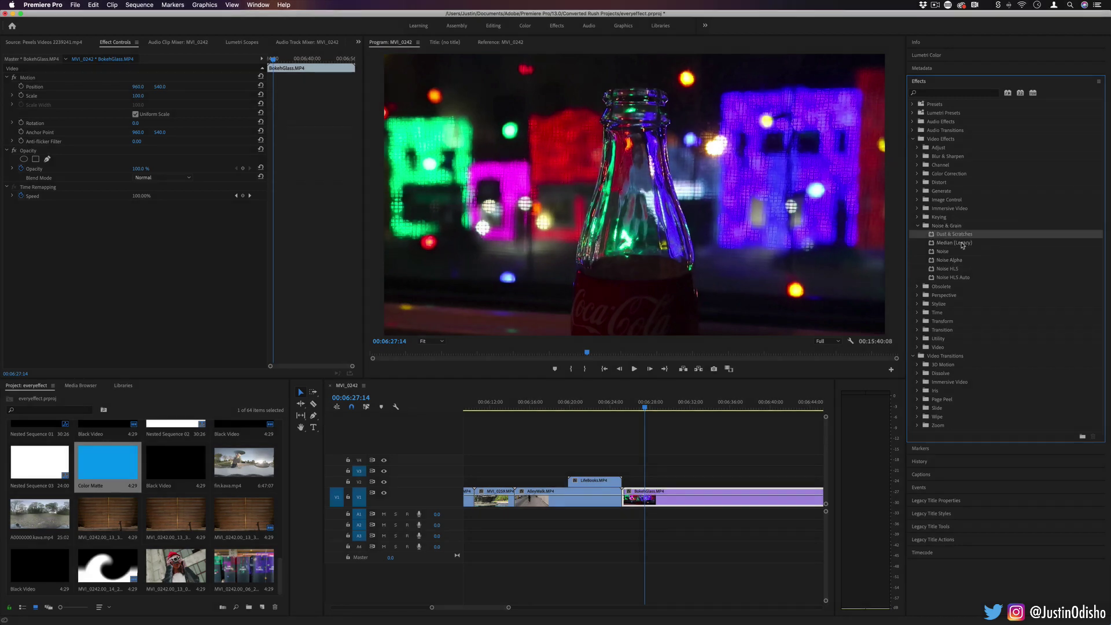
{"action": "left_click", "coordinate": [953, 252]}
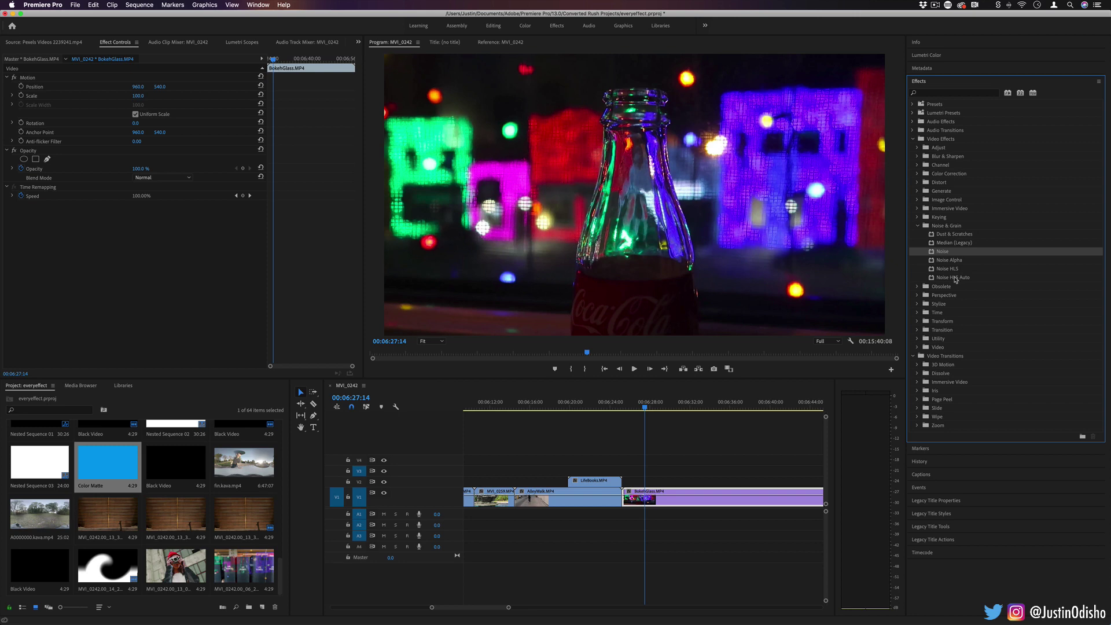
{"action": "left_click", "coordinate": [955, 234]}
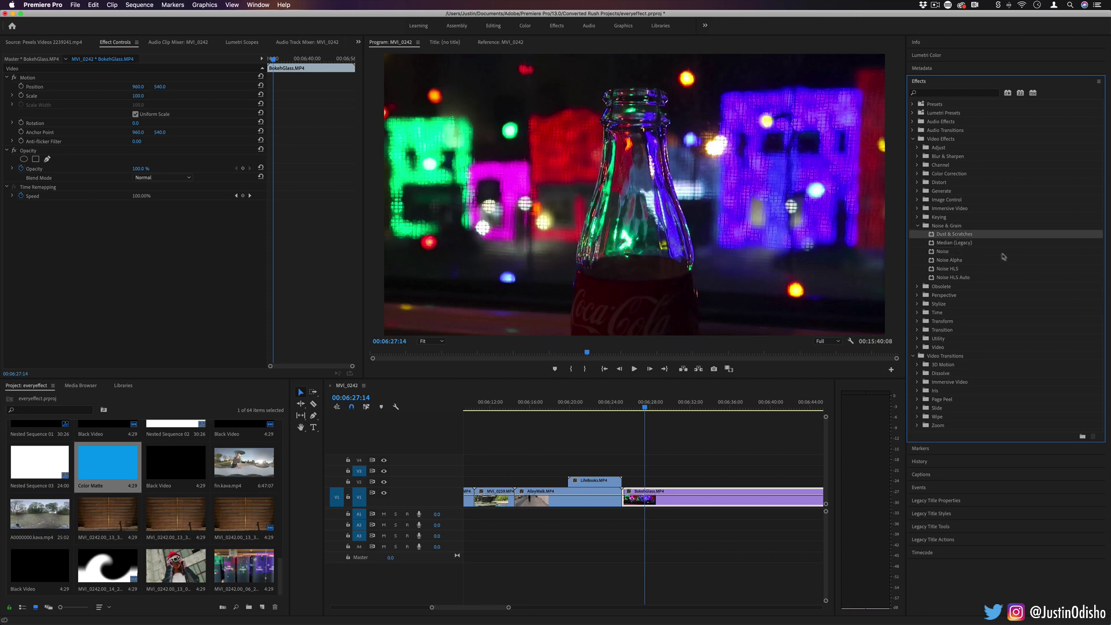
{"action": "left_click_drag", "start_coordinate": [955, 235], "coordinate": [648, 498]}
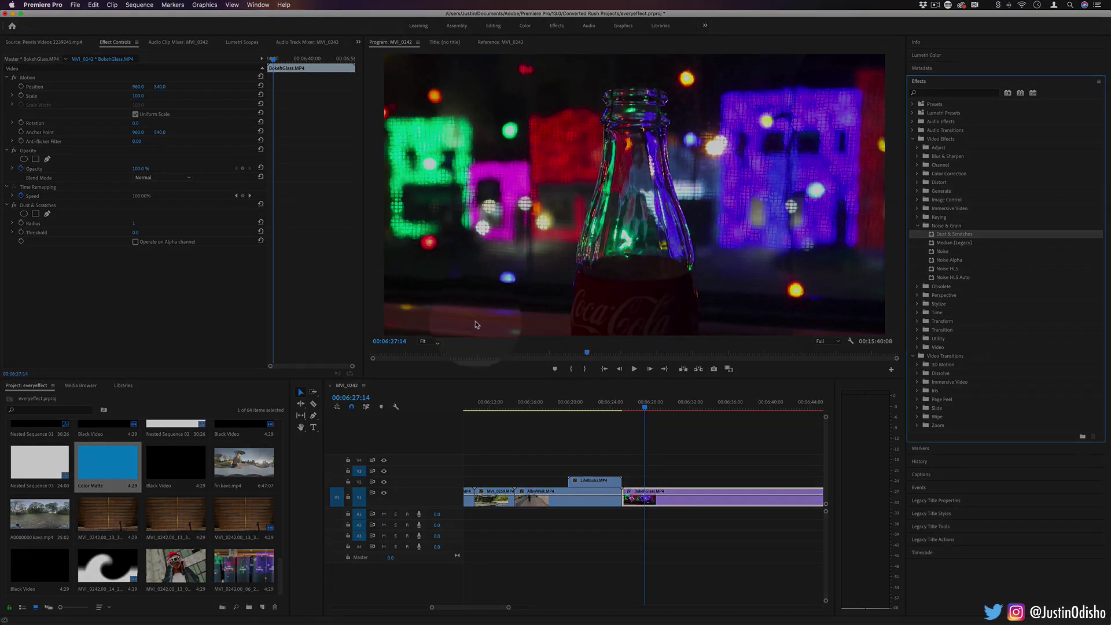
Step: Try the Dust & Scratches Radius at values such as 15 and 4, and bring it back to 0
{"action": "left_click", "coordinate": [134, 224]}
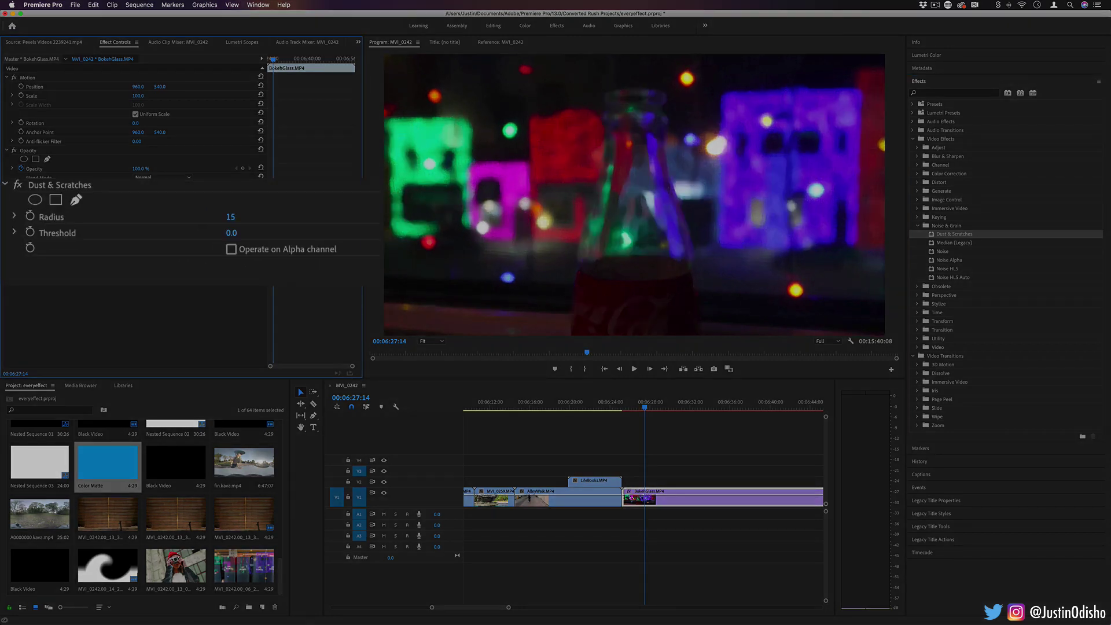
{"action": "left_click_drag", "start_coordinate": [289, 218], "coordinate": [259, 217]}
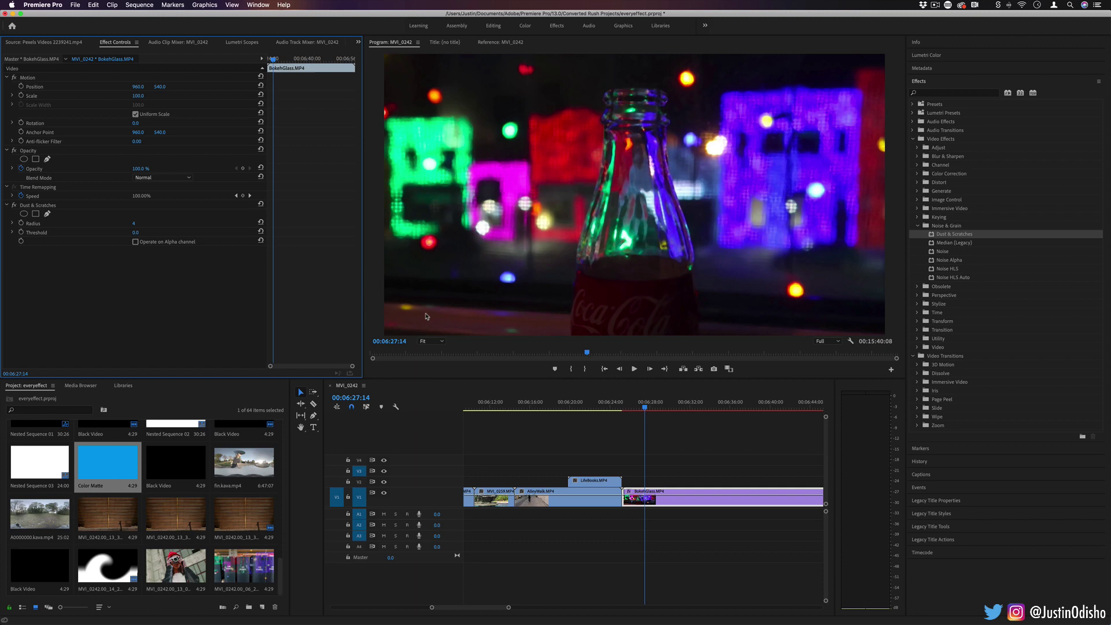
{"action": "left_click_drag", "start_coordinate": [139, 228], "coordinate": [174, 227]}
{"action": "left_click_drag", "start_coordinate": [139, 223], "coordinate": [132, 224]}
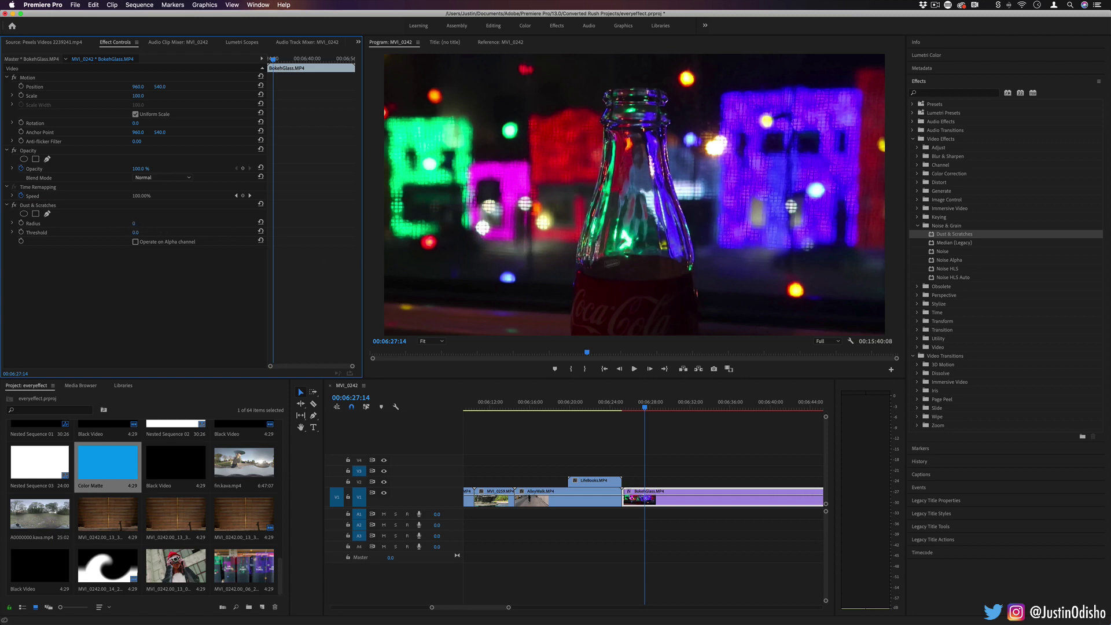
Step: Move the playhead to 00:06:26:18 and remove the Dust & Scratches effect from BokehGlass.MP4
{"action": "left_click", "coordinate": [636, 408]}
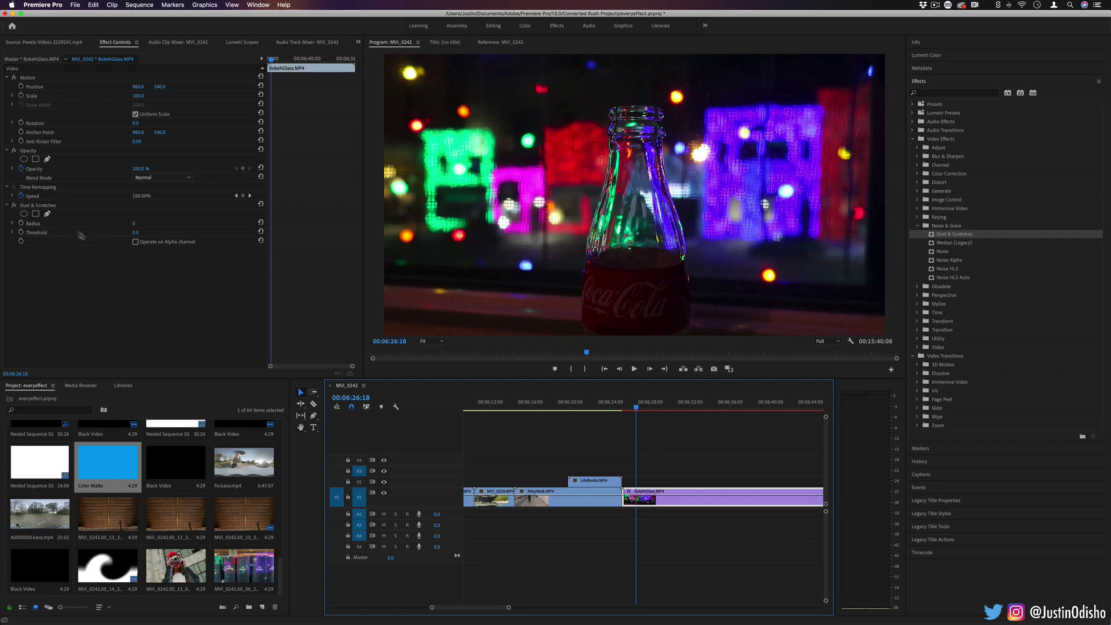
{"action": "left_click", "coordinate": [44, 207]}
{"action": "key", "text": "BackSpace"}
Step: Apply Median (Legacy) to BokehGlass.MP4, try a higher Radius, and remove the effect
{"action": "left_click", "coordinate": [970, 243]}
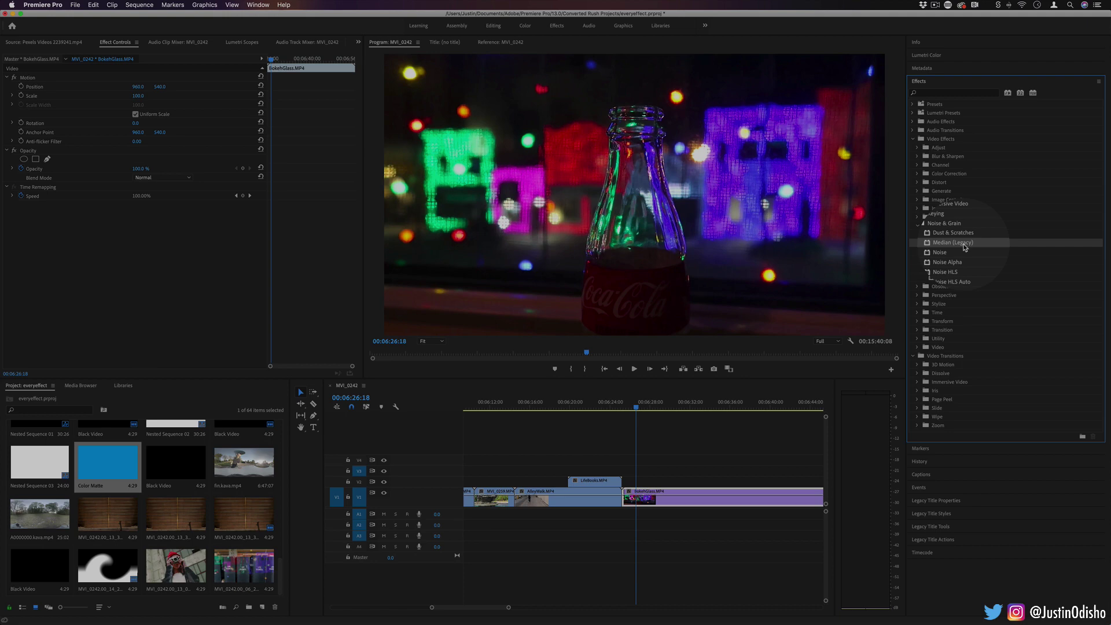
{"action": "left_click_drag", "start_coordinate": [965, 246], "coordinate": [658, 499]}
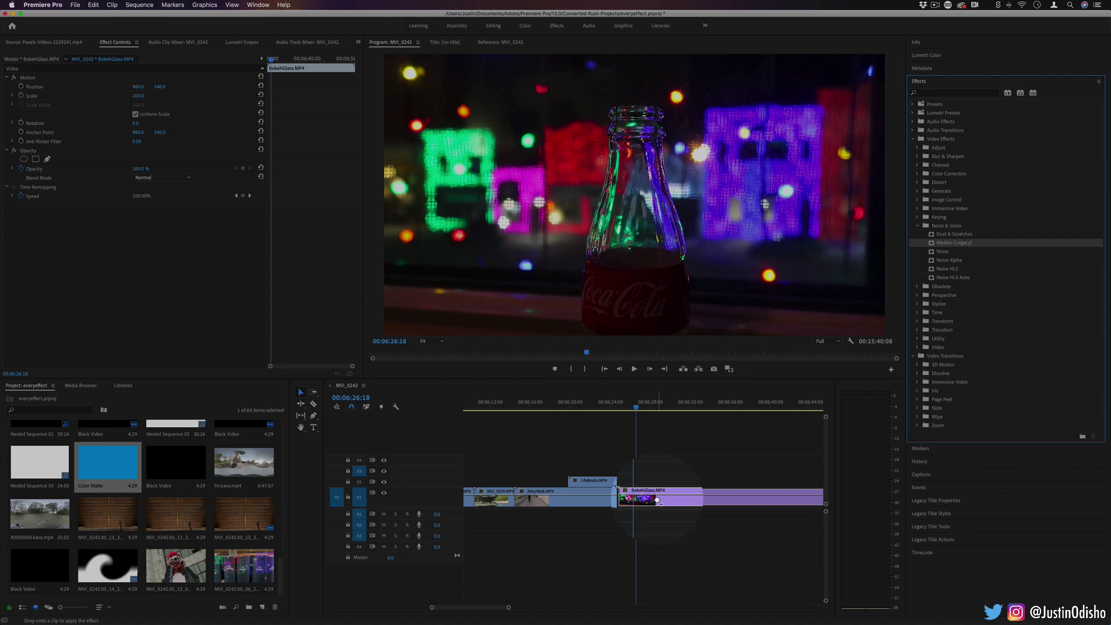
{"action": "left_click_drag", "start_coordinate": [658, 499], "coordinate": [657, 499]}
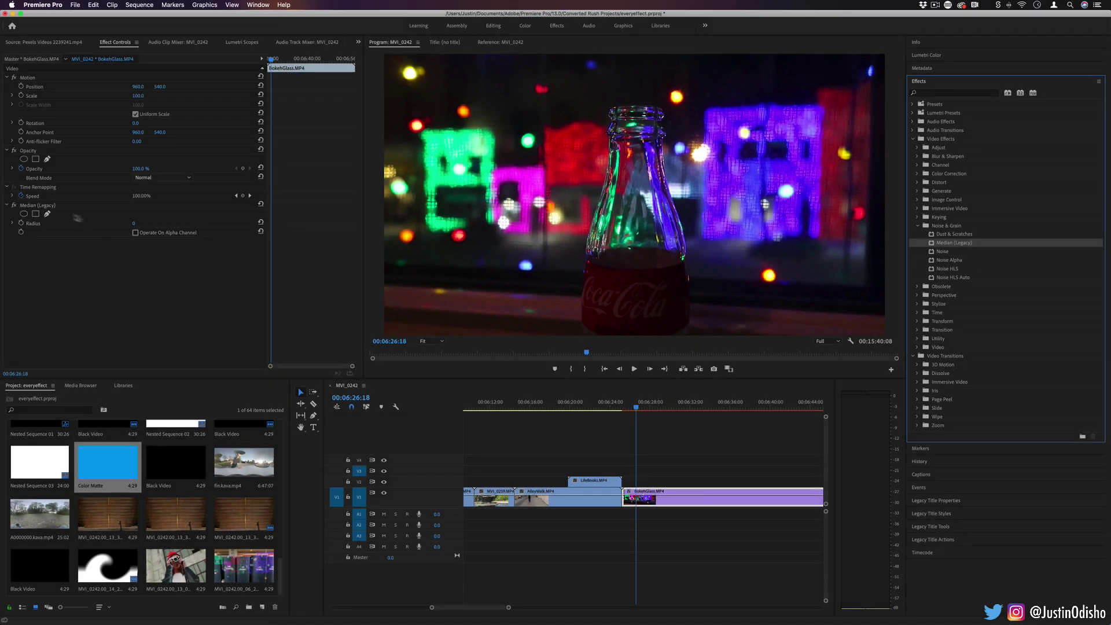
{"action": "left_click", "coordinate": [46, 206]}
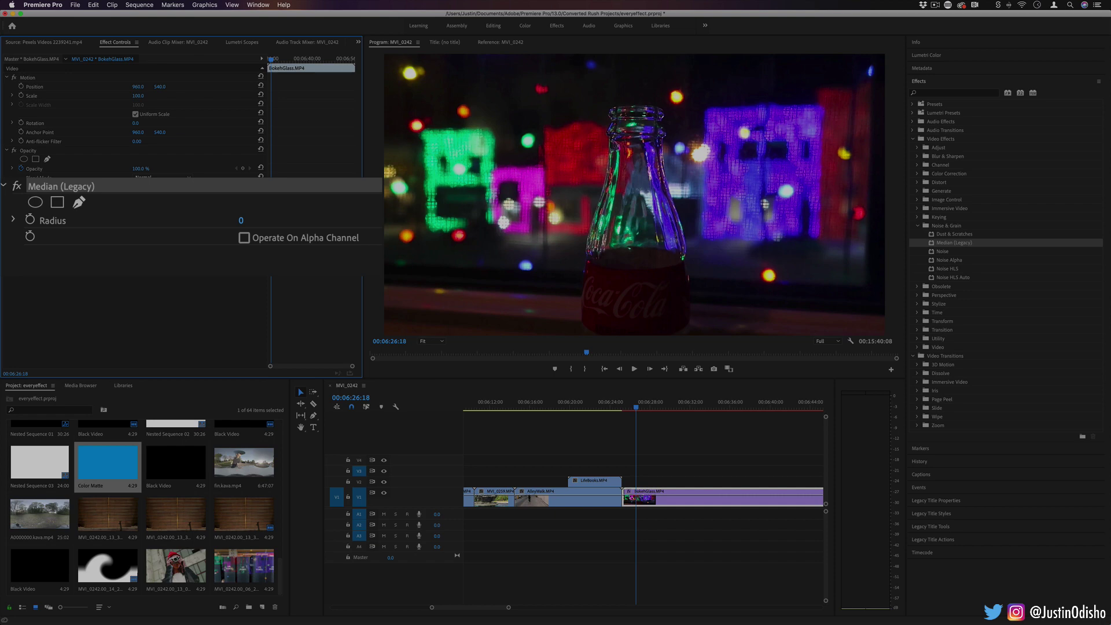
{"action": "left_click", "coordinate": [242, 221]}
{"action": "key", "text": "Up"}
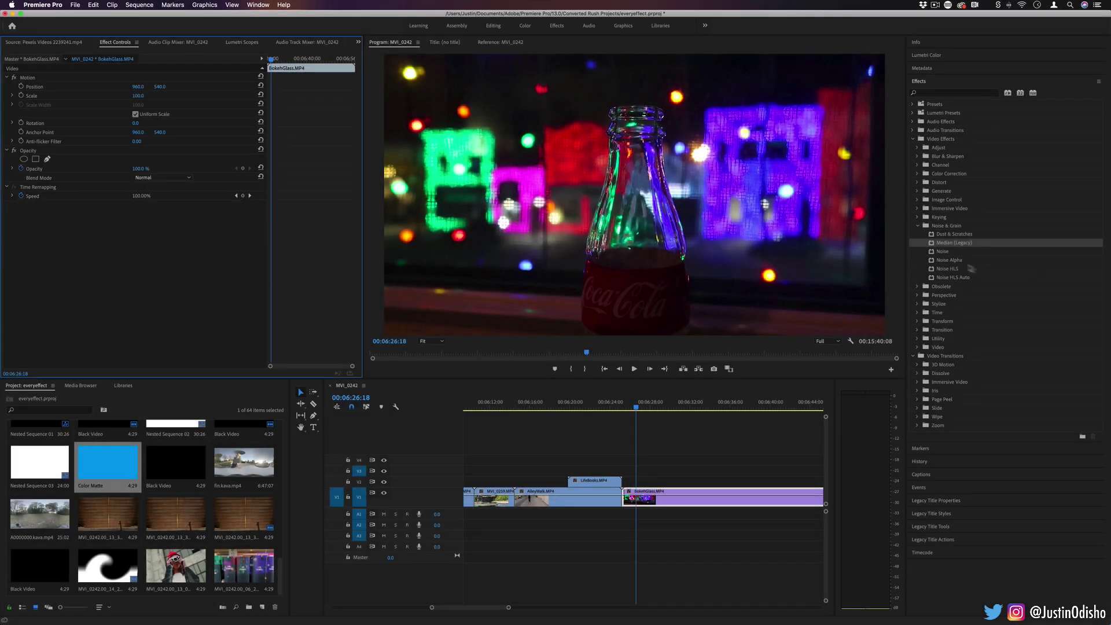
Step: Place LifeBooks.MP4 over the start of BokehGlass.MP4 and apply a Noise effect with Amount of Noise at 56%
{"action": "left_click", "coordinate": [947, 254]}
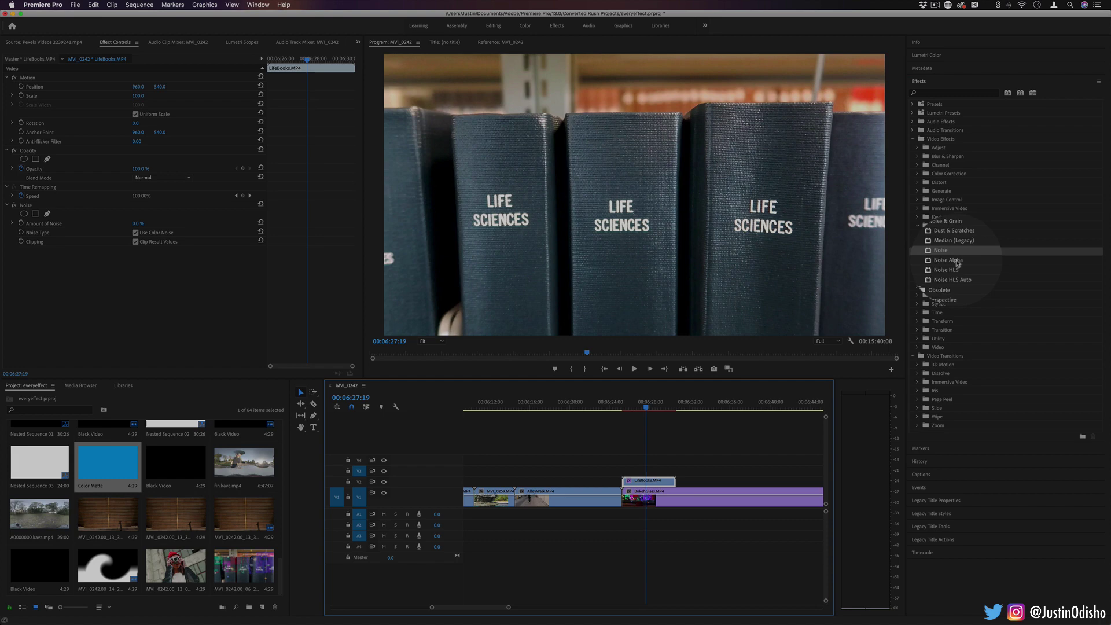
{"action": "left_click_drag", "start_coordinate": [944, 251], "coordinate": [653, 493]}
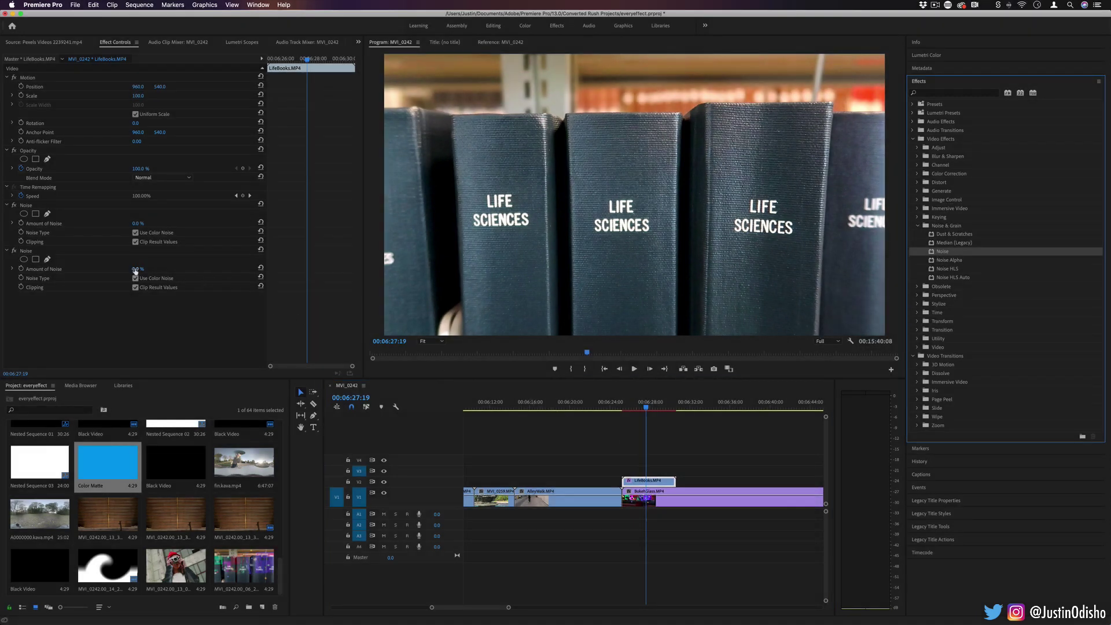
{"action": "left_click", "coordinate": [29, 270]}
{"action": "mouse_move", "coordinate": [250, 264]}
{"action": "left_mouse_down"}
{"action": "mouse_move", "coordinate": [308, 264]}
{"action": "mouse_move", "coordinate": [264, 266]}
{"action": "left_mouse_up"}
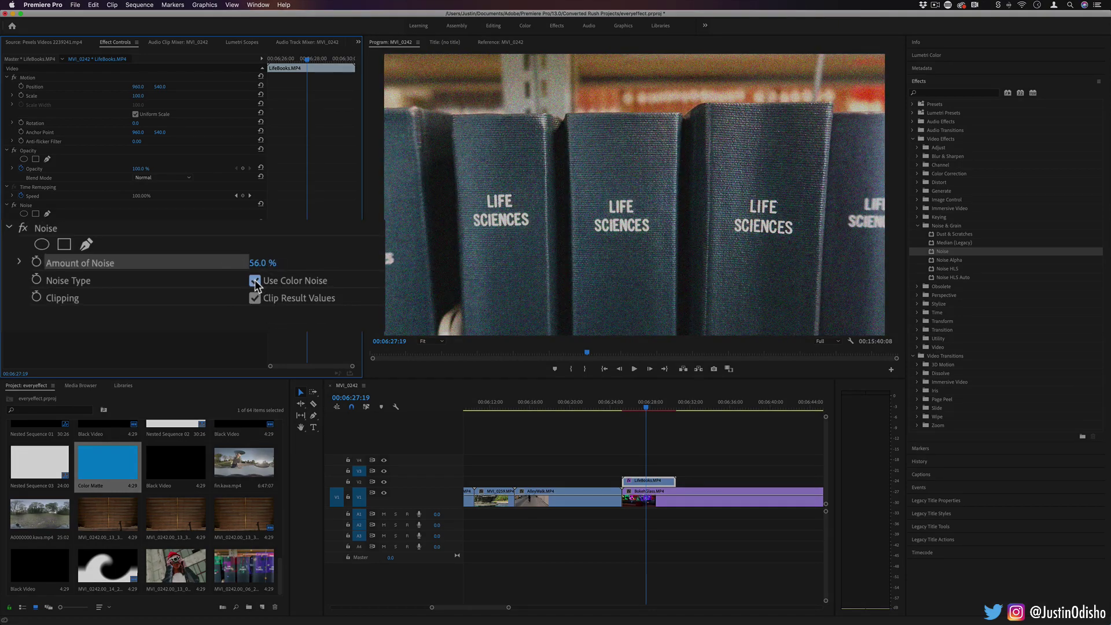
Step: Compare the noise with Use Color Noise and Clip Result Values switched off, and turn both options back on
{"action": "left_click", "coordinate": [255, 281]}
{"action": "left_click", "coordinate": [255, 298]}
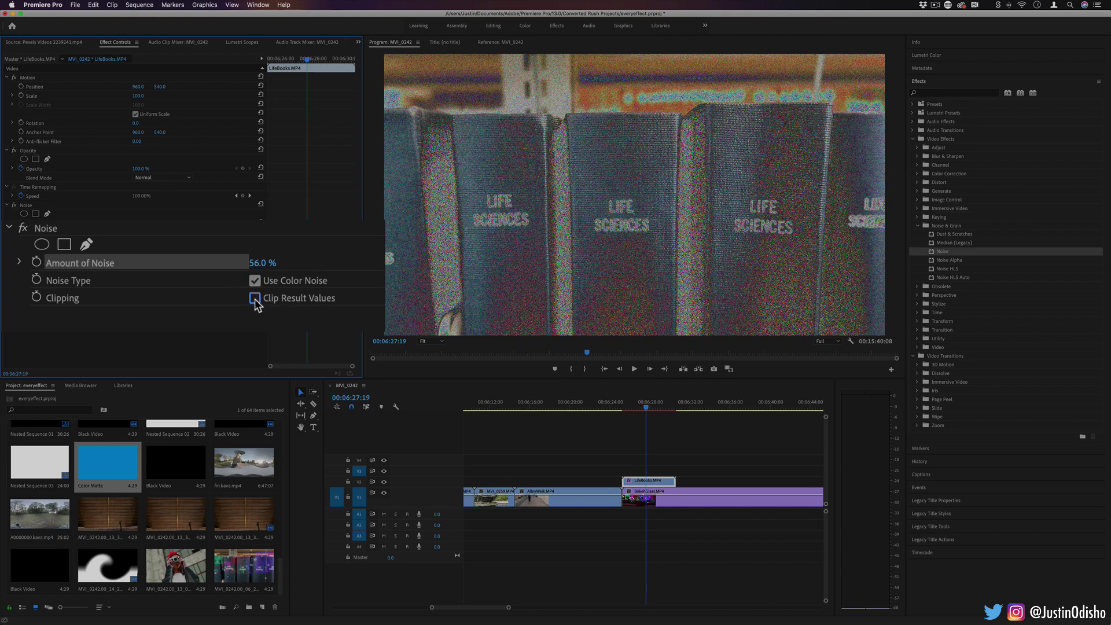
{"action": "left_click", "coordinate": [255, 298]}
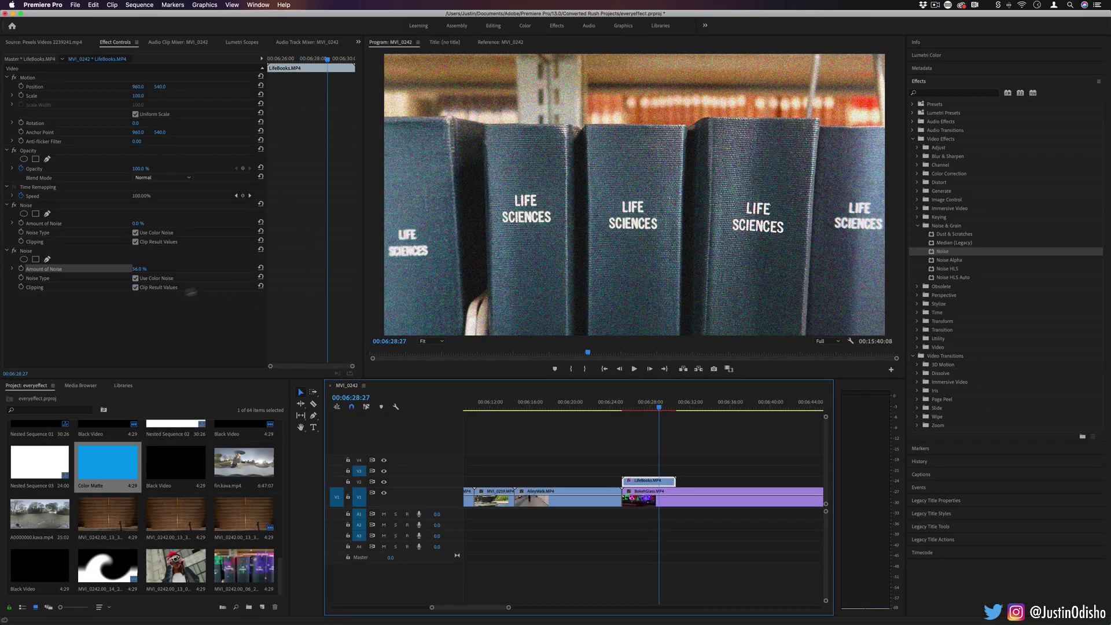
{"action": "left_click", "coordinate": [160, 290]}
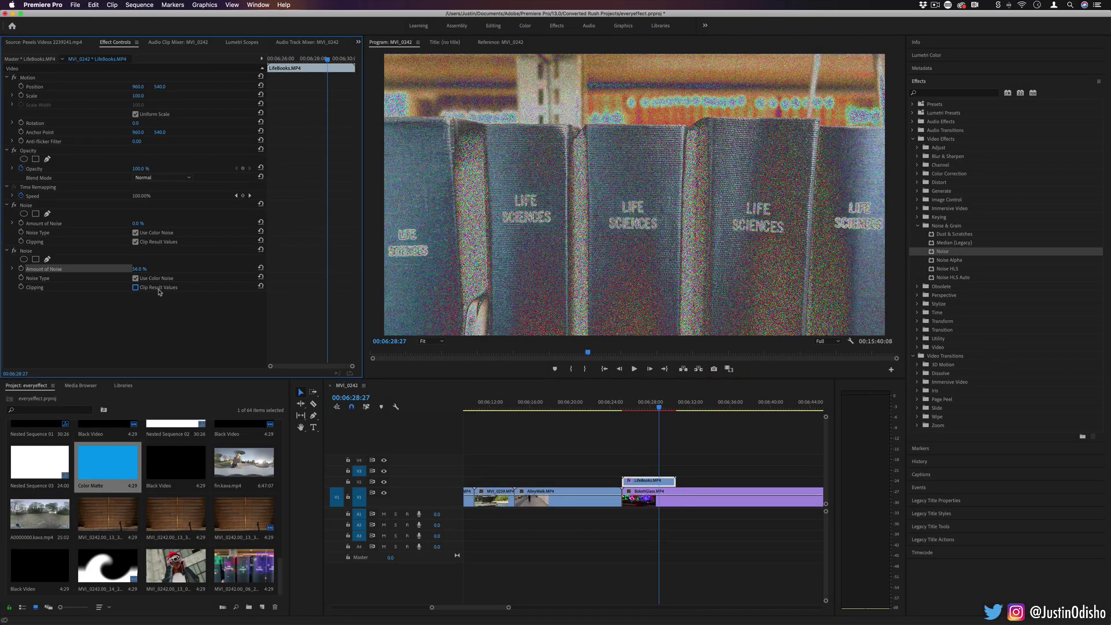
{"action": "left_click", "coordinate": [159, 289]}
Step: Play LifeBooks.MP4 from 00:06:26:04 and step one frame from 00:06:27:10 to examine how the noise animates
{"action": "left_click", "coordinate": [631, 400]}
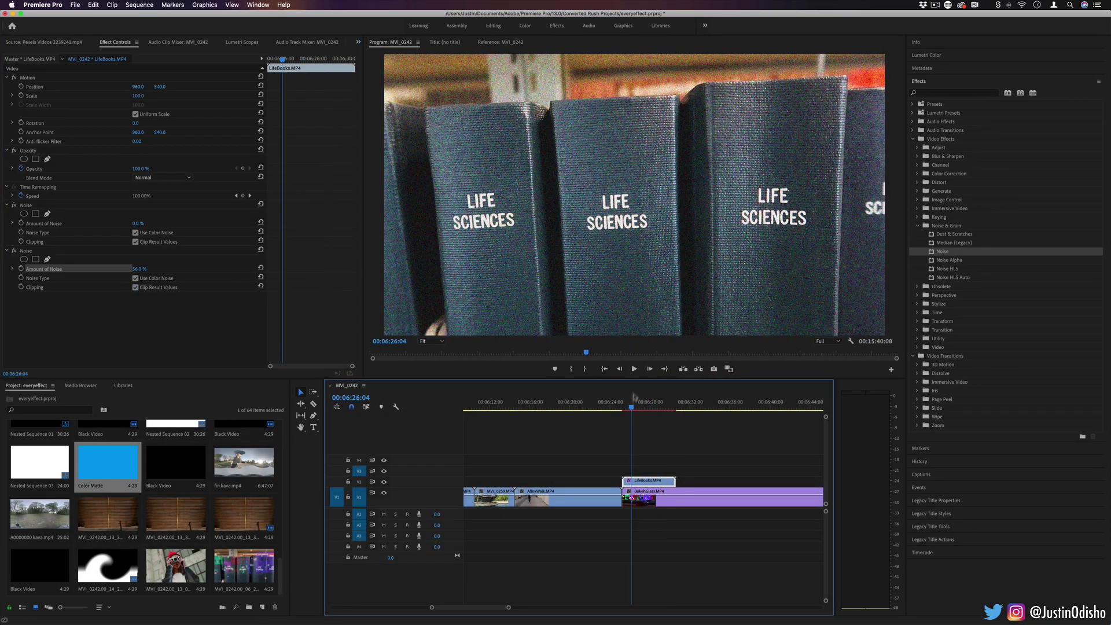
{"action": "key", "text": "space"}
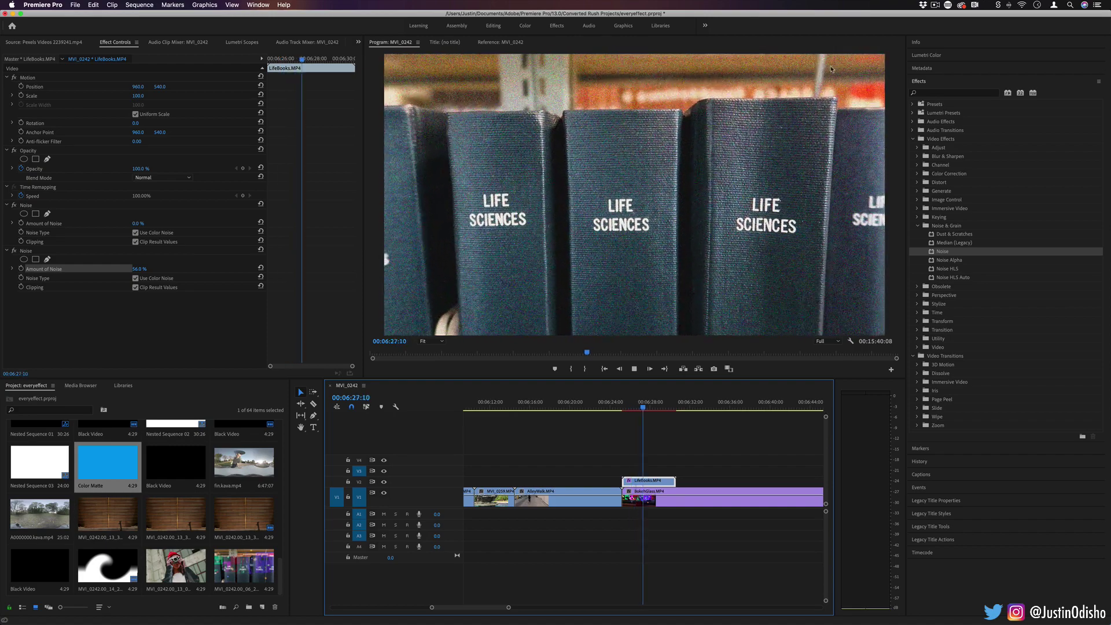
{"action": "key", "text": "space"}
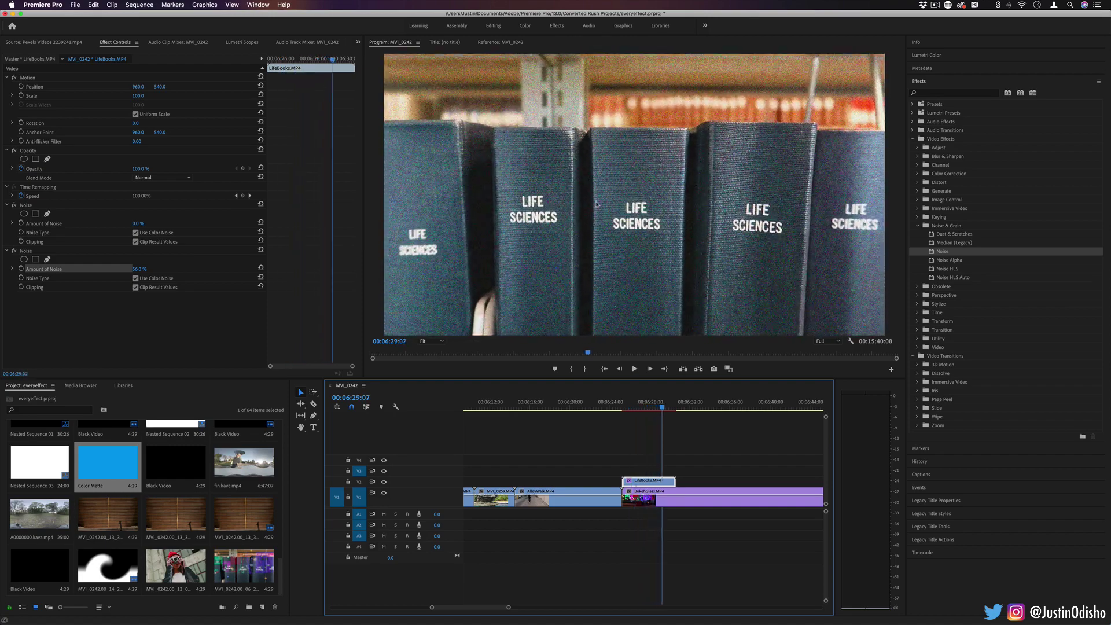
{"action": "left_click_drag", "start_coordinate": [653, 400], "coordinate": [643, 402]}
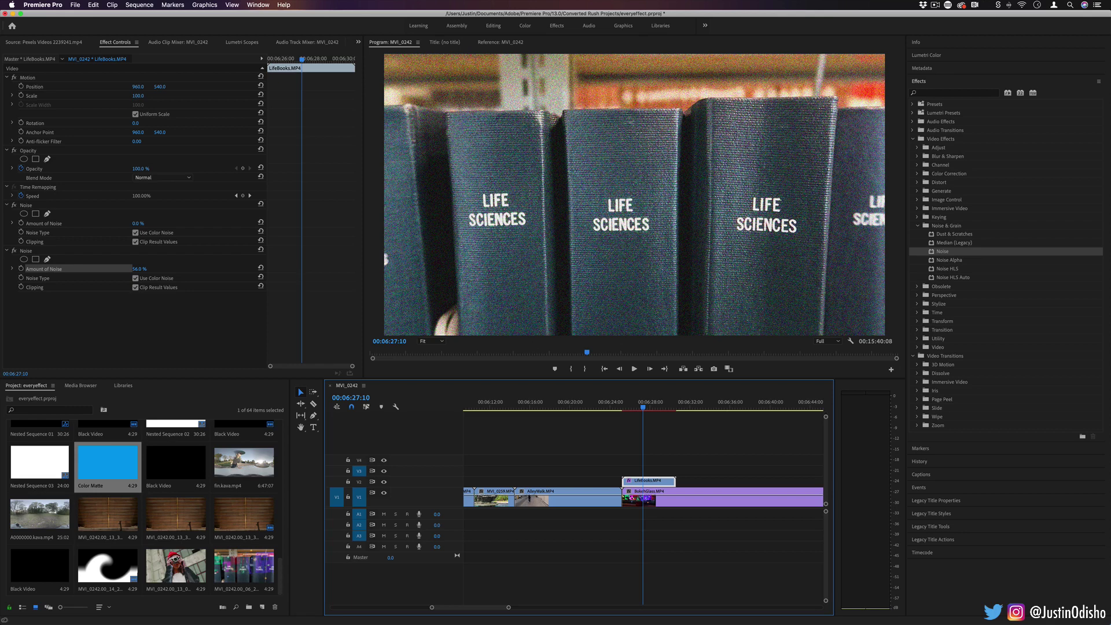
{"action": "key", "text": "Right"}
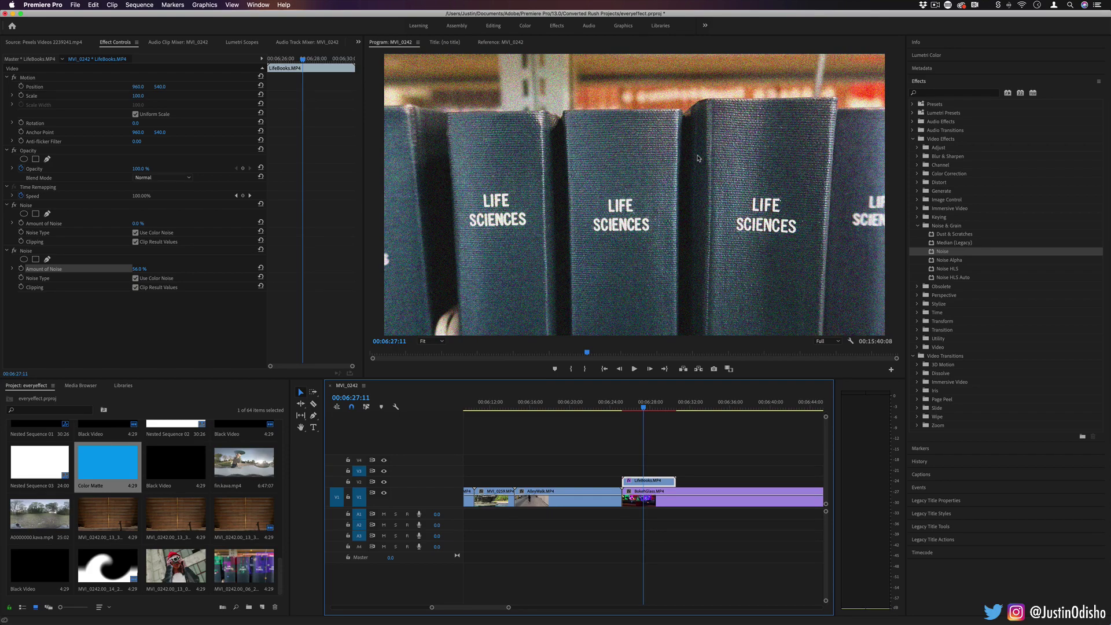
Step: Place Black Video on V3 above LifeBooks.MP4, apply the Noise effect at 40%, and preview it
{"action": "left_click", "coordinate": [27, 252]}
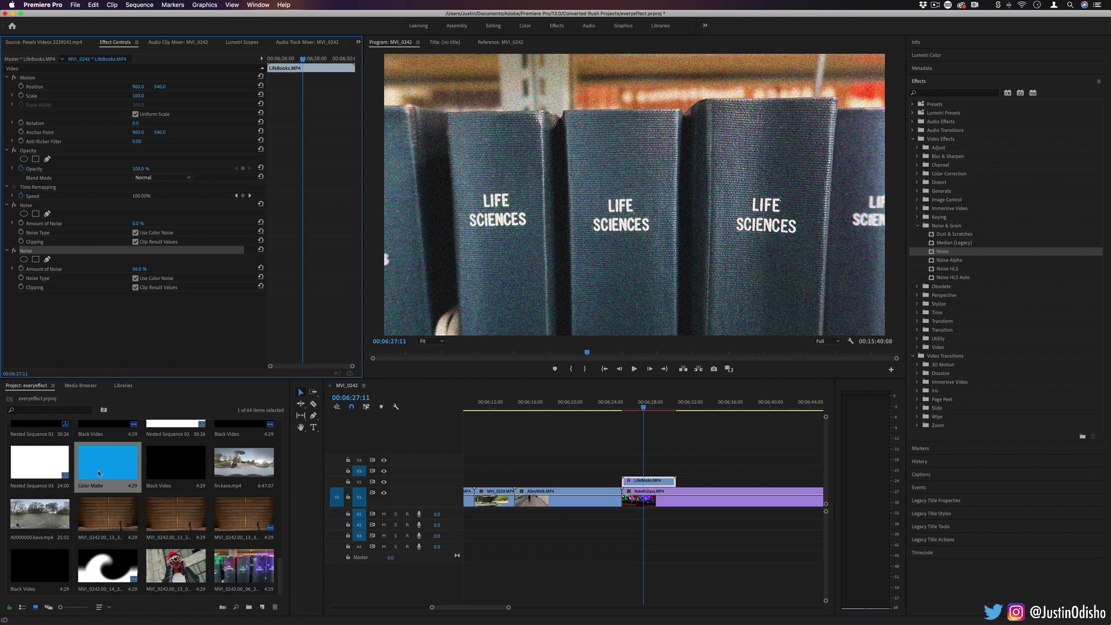
{"action": "left_click_drag", "start_coordinate": [175, 463], "coordinate": [631, 474]}
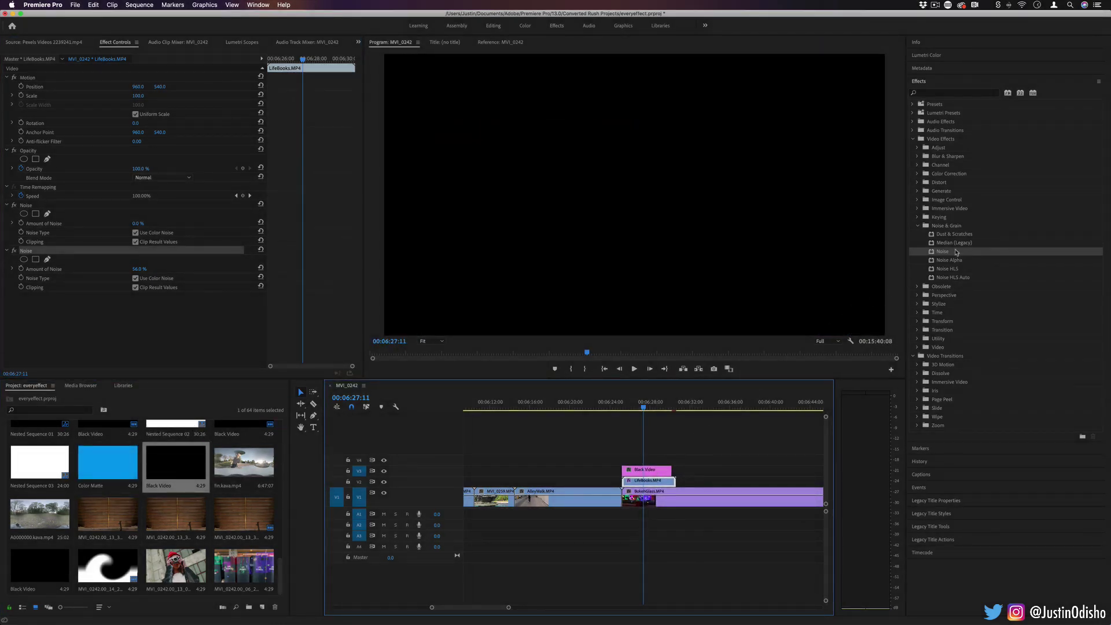
{"action": "left_click_drag", "start_coordinate": [958, 252], "coordinate": [652, 470]}
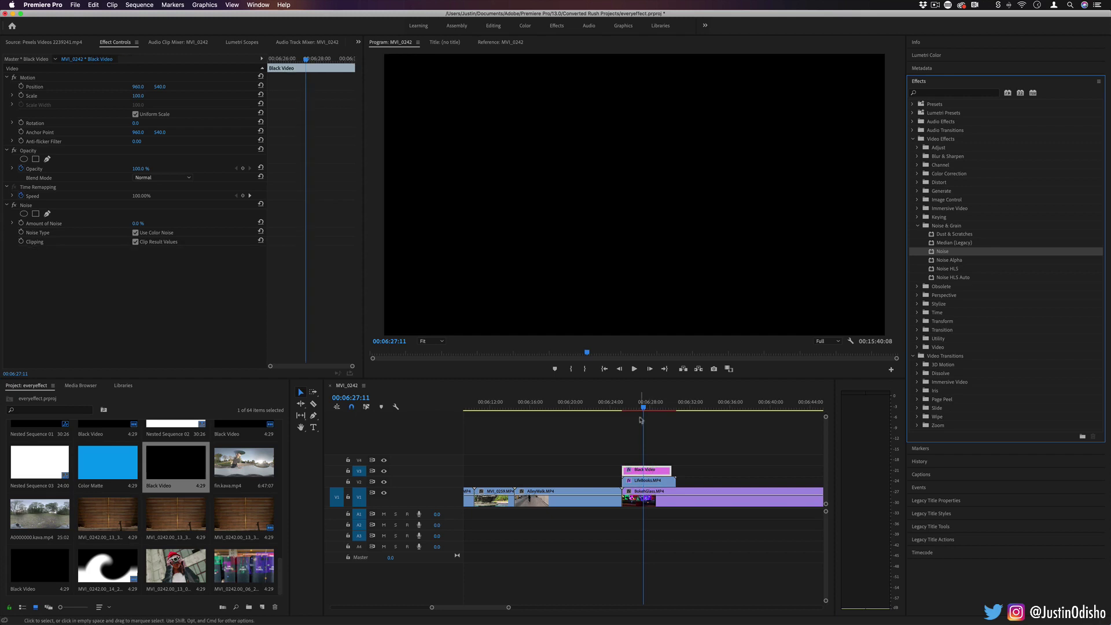
{"action": "left_click_drag", "start_coordinate": [137, 224], "coordinate": [162, 226]}
{"action": "left_click_drag", "start_coordinate": [638, 406], "coordinate": [633, 406]}
{"action": "key", "text": "space"}
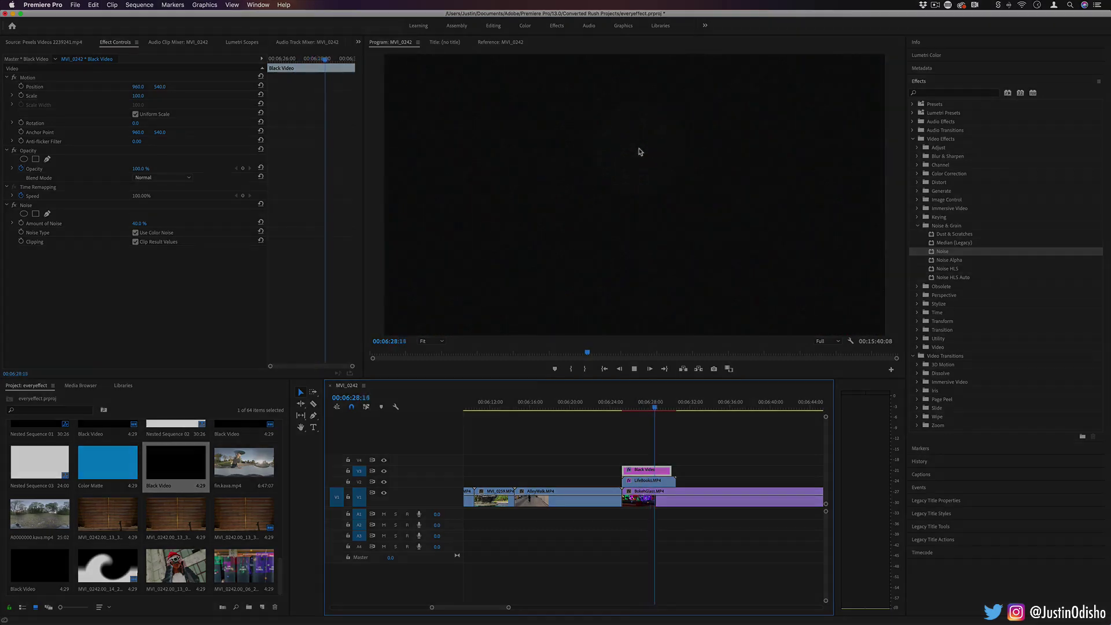
{"action": "key", "text": "space"}
Step: Place the blue Color Matte on V4 above Black Video, and preview it with a raised Noise effect
{"action": "left_click_drag", "start_coordinate": [120, 456], "coordinate": [631, 461]}
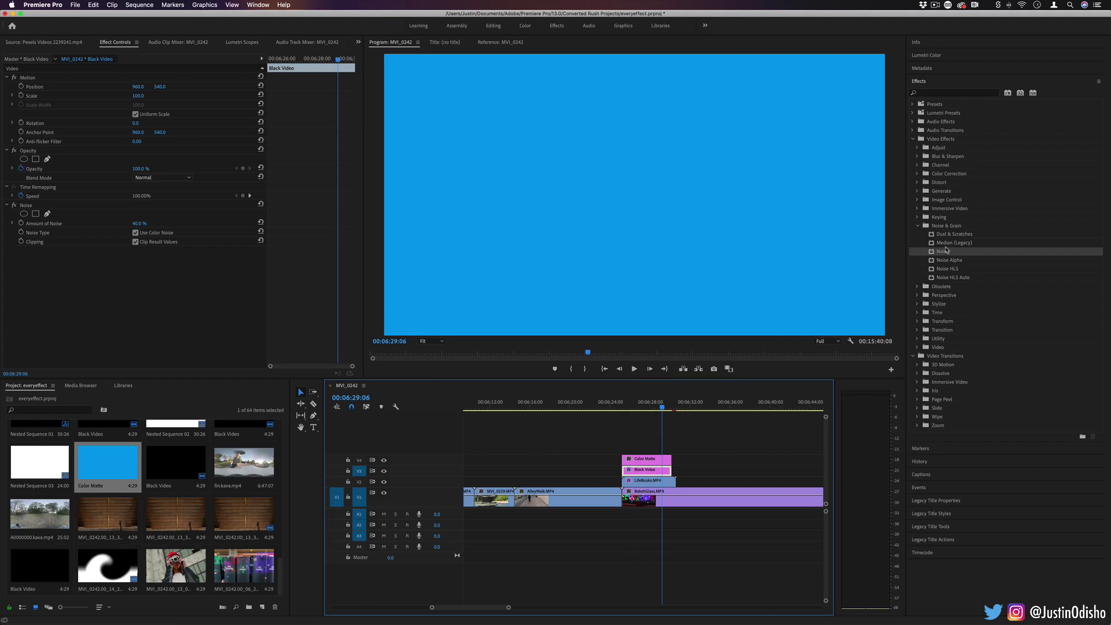
{"action": "left_click_drag", "start_coordinate": [943, 252], "coordinate": [648, 460]}
{"action": "left_click", "coordinate": [638, 406]}
{"action": "left_click_drag", "start_coordinate": [638, 406], "coordinate": [631, 407]}
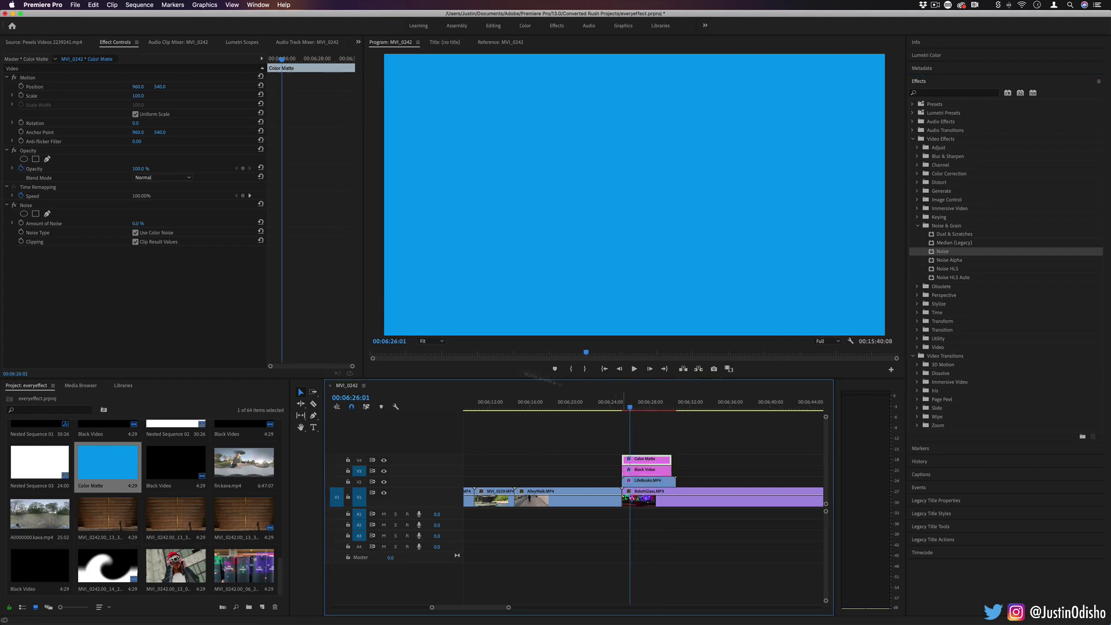
{"action": "left_click_drag", "start_coordinate": [136, 223], "coordinate": [139, 223]}
{"action": "key", "text": "space"}
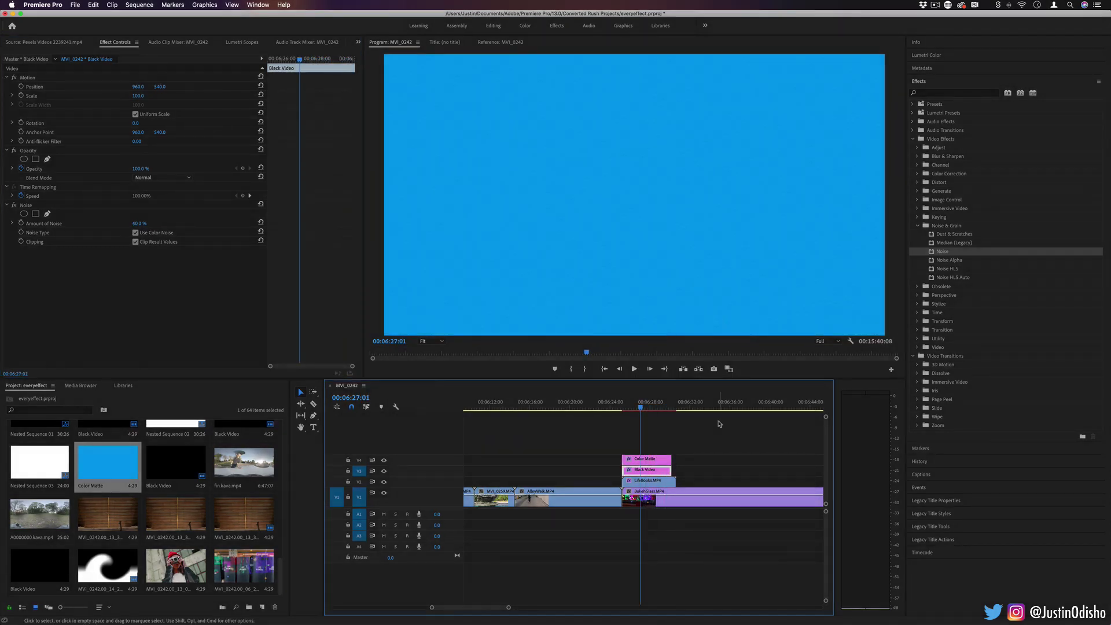
Step: Delete the Color Matte and Black Video clips, and remove the Noise effects from LifeBooks.MP4
{"action": "left_click_drag", "start_coordinate": [719, 424], "coordinate": [582, 475]}
{"action": "key", "text": "BackSpace"}
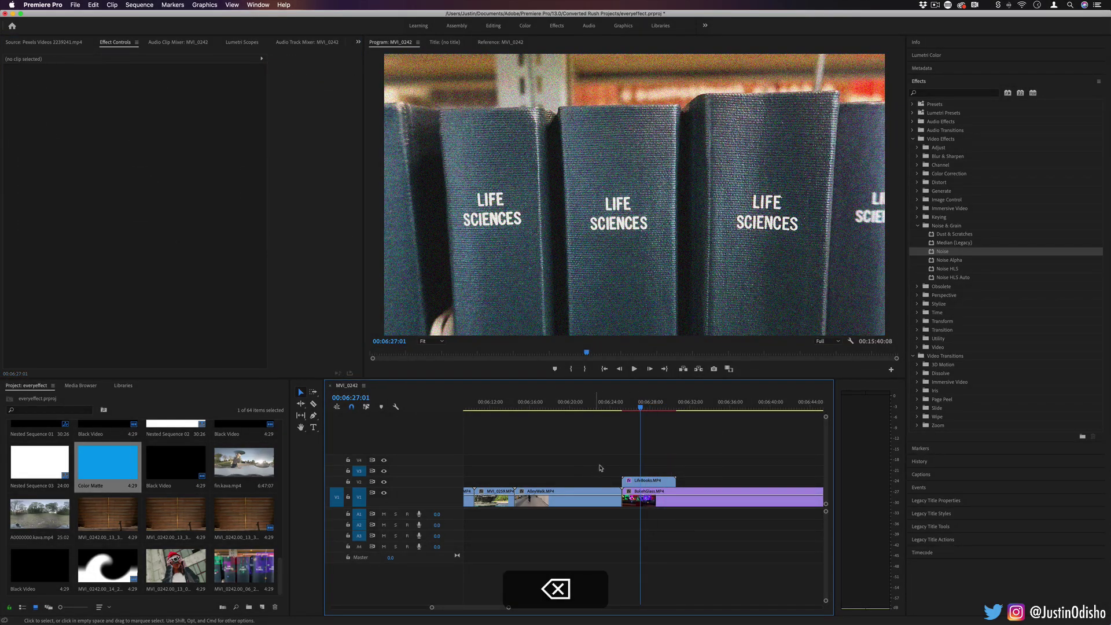
{"action": "left_click", "coordinate": [664, 480]}
{"action": "key", "text": "BackSpace"}
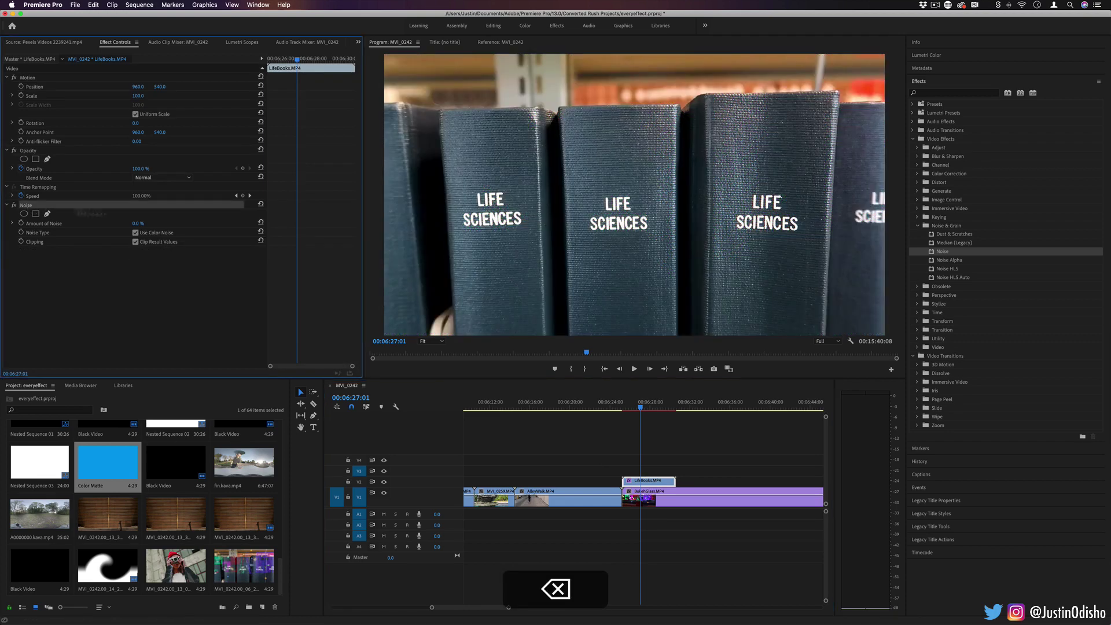
Step: Apply the Noise Alpha effect to LifeBooks.MP4 and raise its Amount until BokehGlass.MP4 shows through strongly
{"action": "left_click_drag", "start_coordinate": [950, 260], "coordinate": [649, 484]}
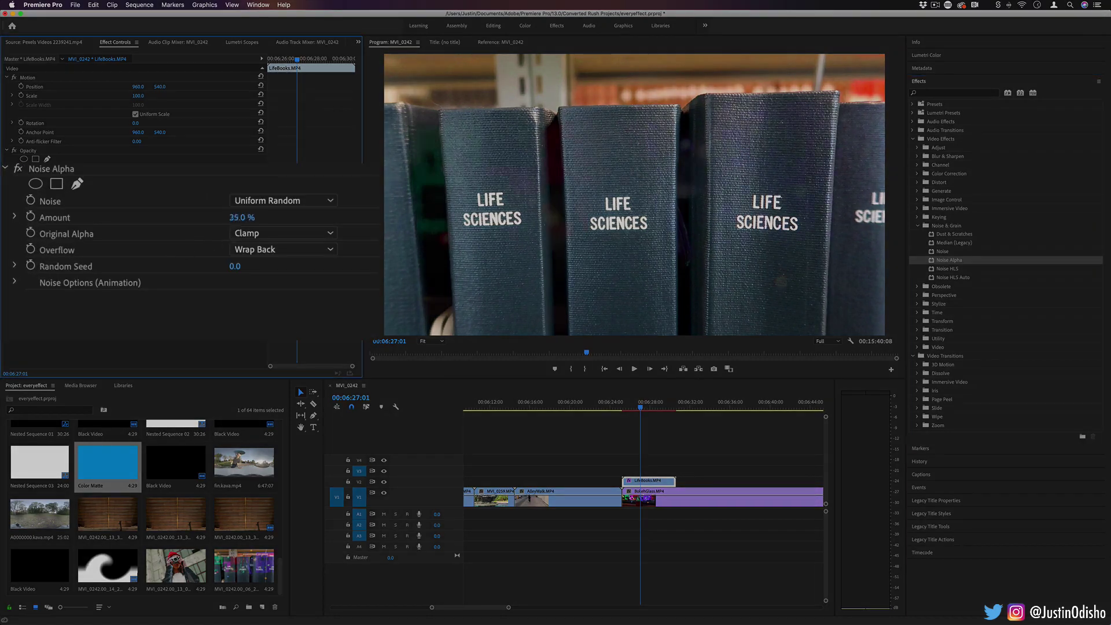
{"action": "left_click_drag", "start_coordinate": [237, 220], "coordinate": [560, 221]}
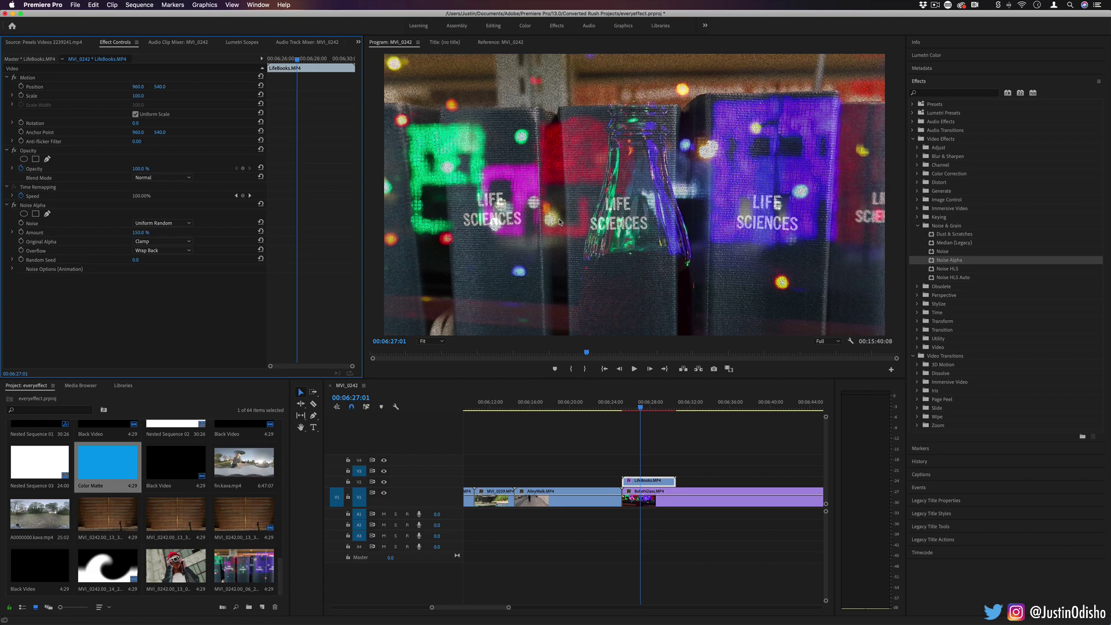
Step: Check the blend mode options for LifeBooks.MP4 and preview the Noise Alpha result over BokehGlass.MP4
{"action": "left_click", "coordinate": [663, 507]}
{"action": "left_click", "coordinate": [384, 494]}
{"action": "left_click", "coordinate": [162, 177]}
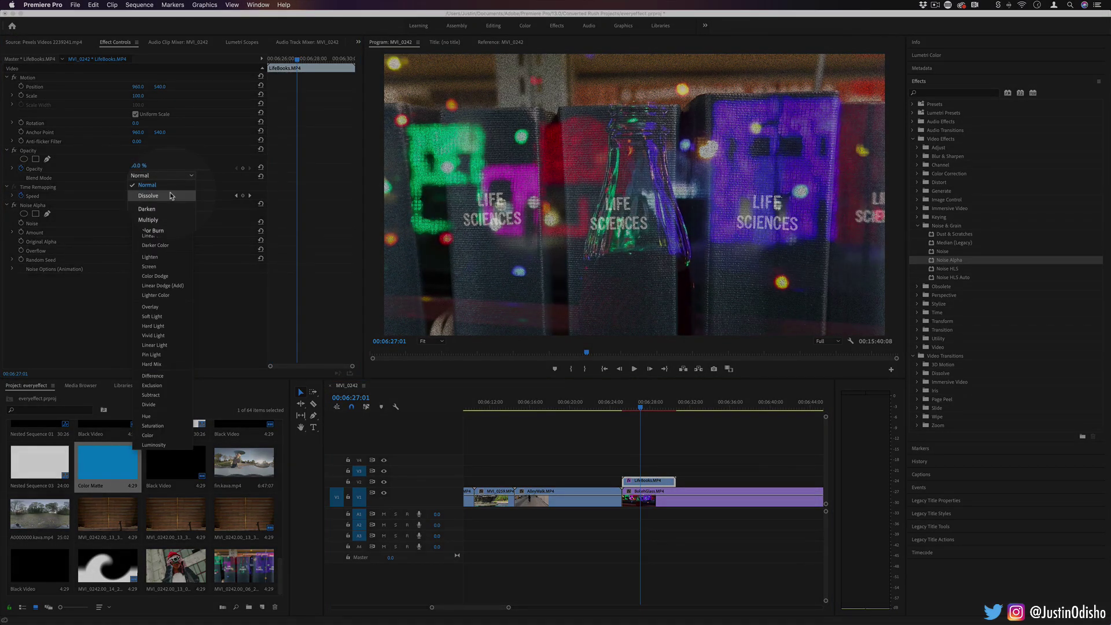
{"action": "left_click", "coordinate": [298, 387]}
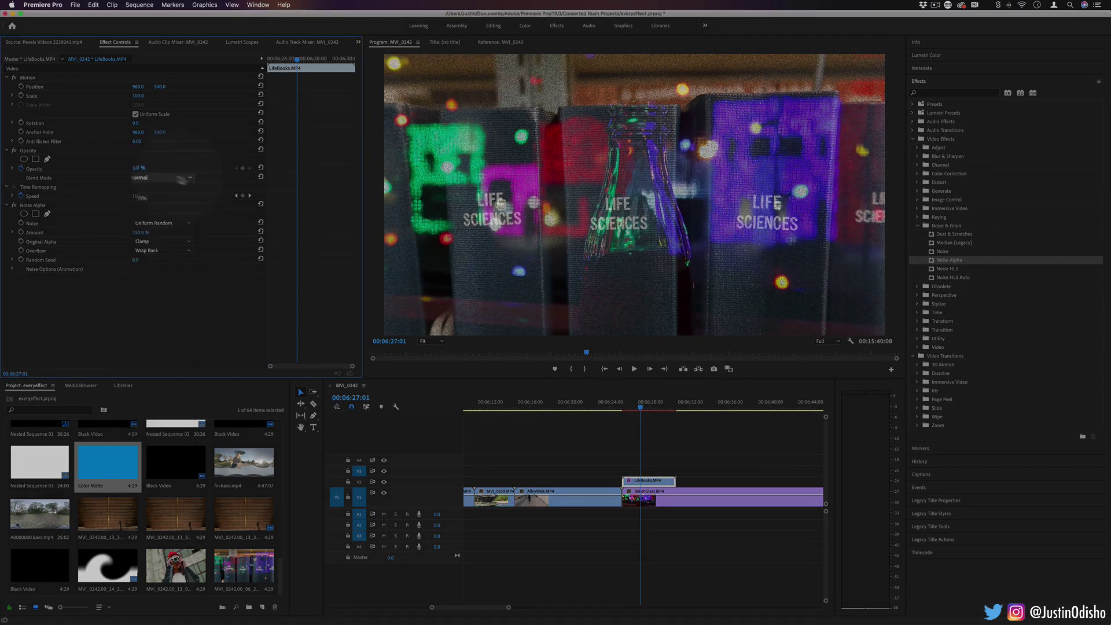
{"action": "left_click", "coordinate": [639, 407]}
{"action": "key", "text": "space"}
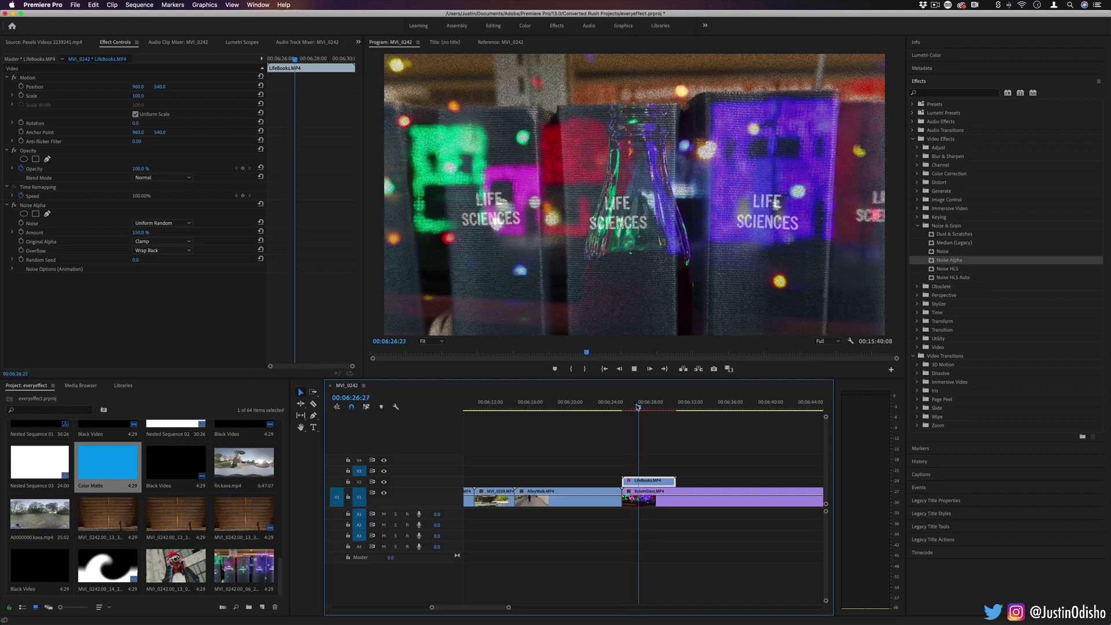
{"action": "key", "text": "space"}
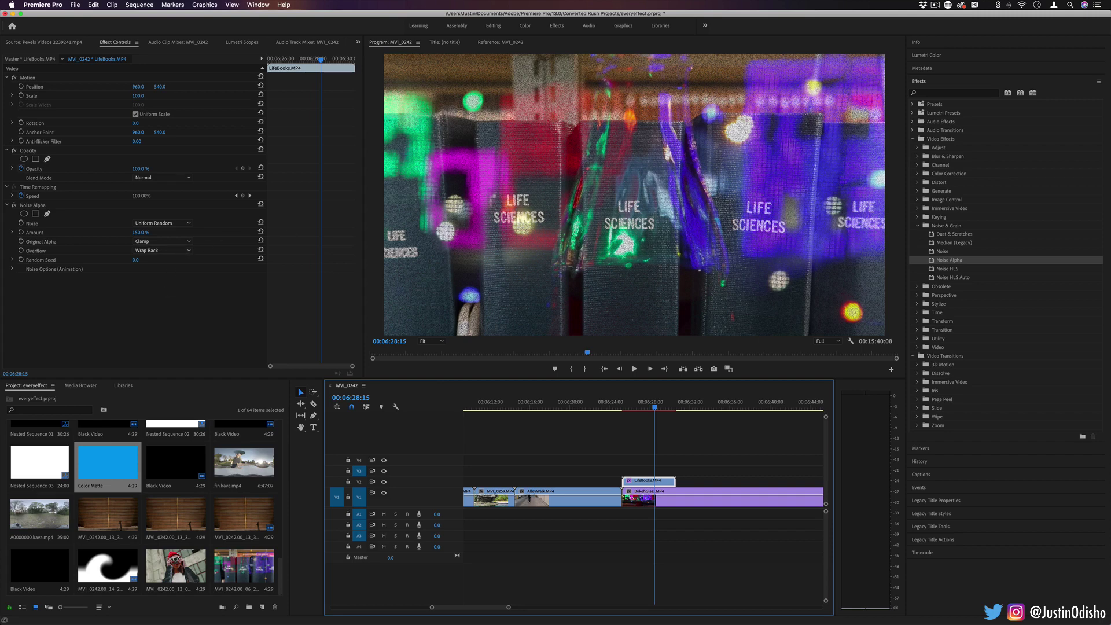
{"action": "left_click", "coordinate": [951, 259]}
{"action": "left_click", "coordinate": [646, 401]}
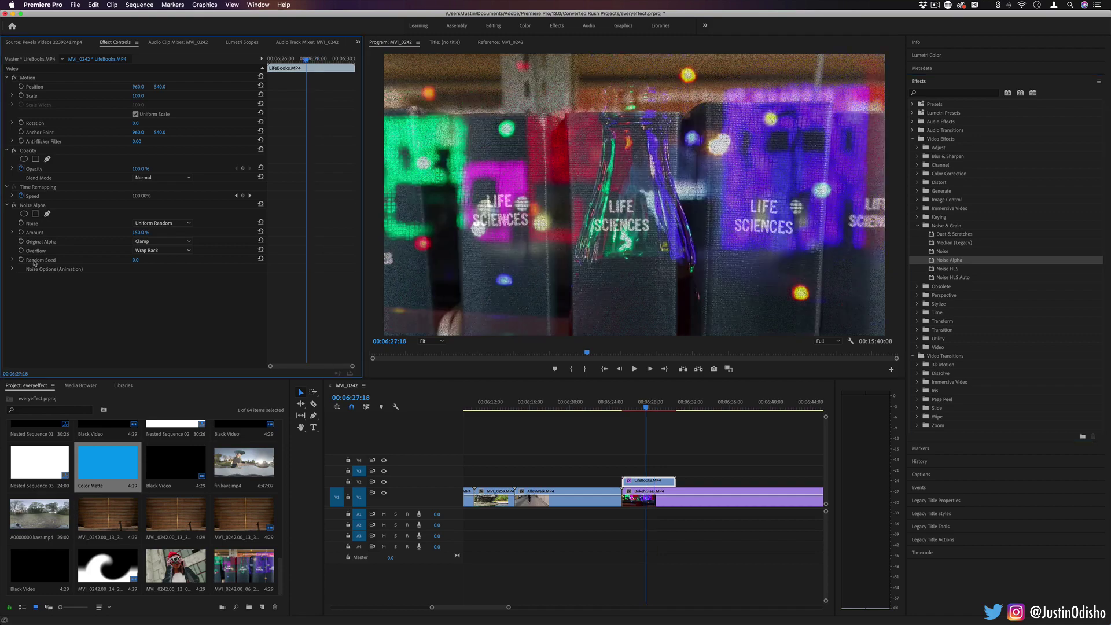
Step: Animate Noise Alpha's Random Seed with keyframes at the start of LifeBooks.MP4 and at 00:06:27:18, and preview it
{"action": "left_click_drag", "start_coordinate": [235, 270], "coordinate": [312, 260]}
{"action": "left_click", "coordinate": [35, 265]}
{"action": "left_click_drag", "start_coordinate": [307, 59], "coordinate": [268, 59]}
{"action": "key", "text": "space"}
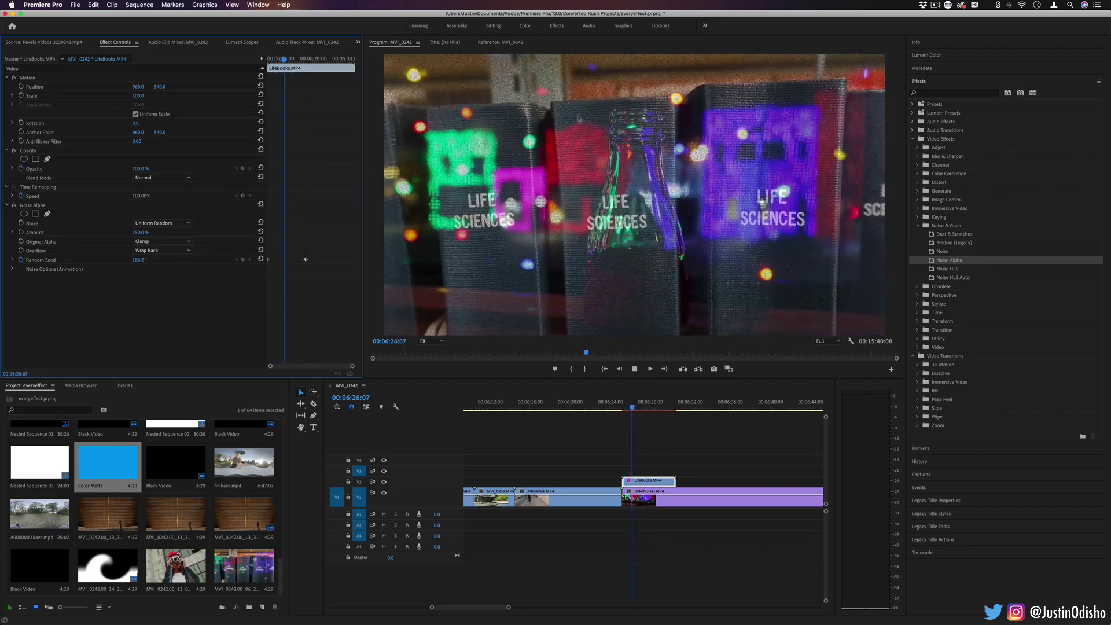
{"action": "key", "text": "k"}
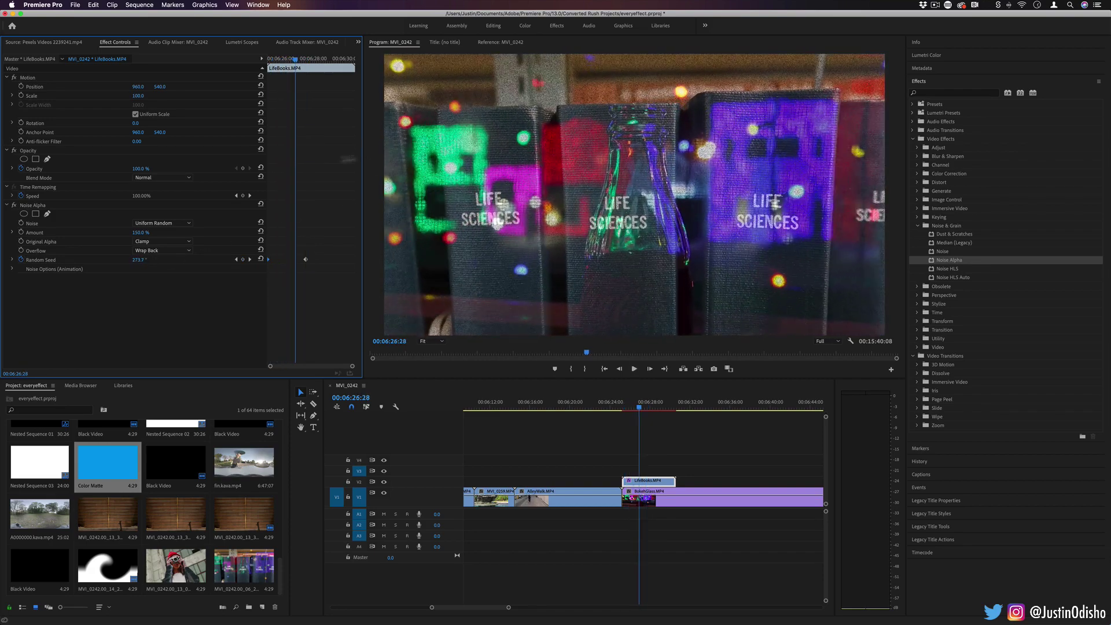
Step: Set the Noise Alpha noise type to Squared Animation and preview it
{"action": "left_click", "coordinate": [155, 225]}
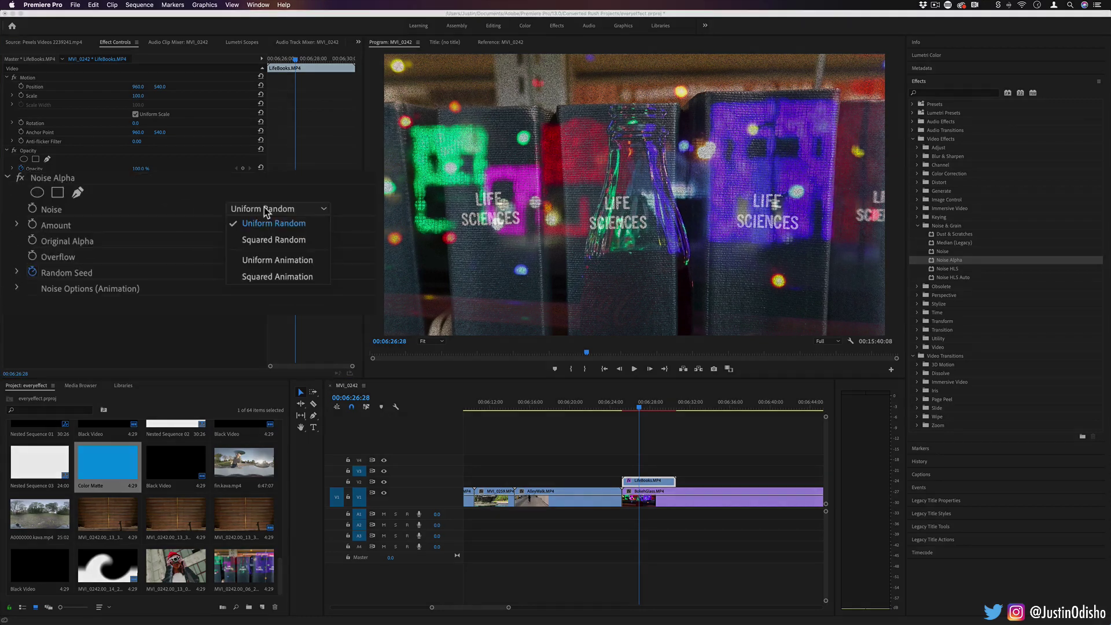
{"action": "left_click", "coordinate": [298, 277]}
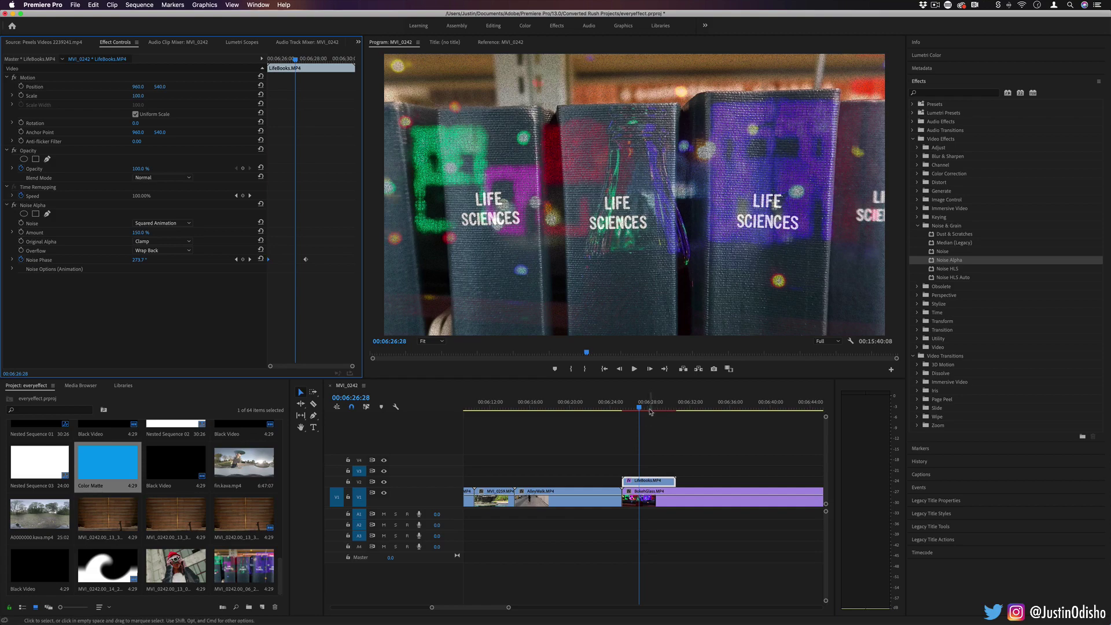
{"action": "left_click", "coordinate": [650, 411]}
{"action": "key", "text": "space"}
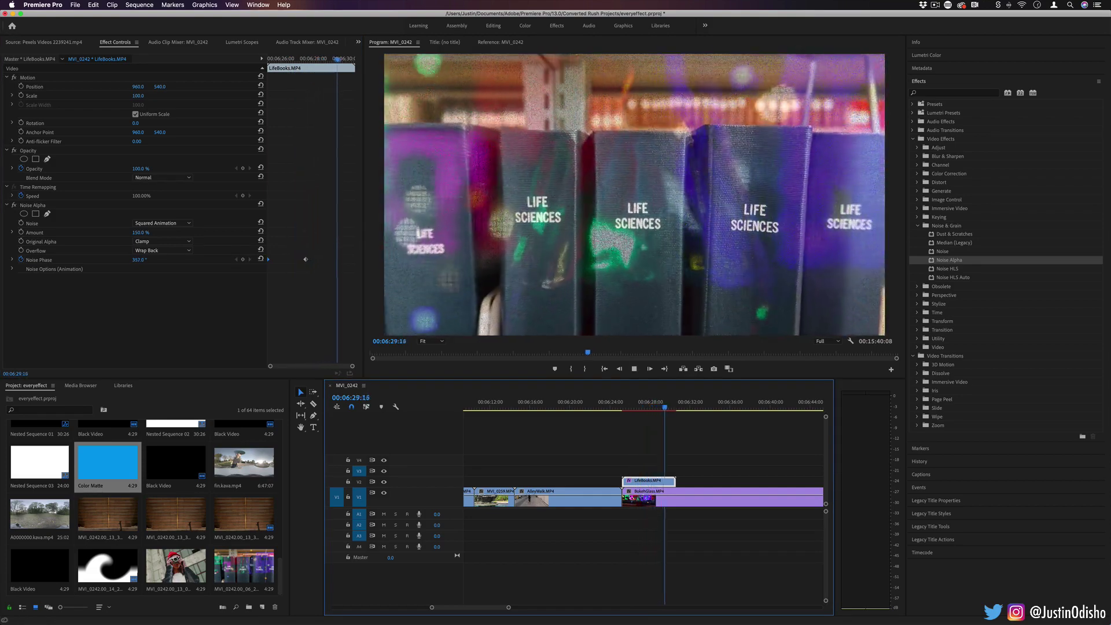
{"action": "key", "text": "space"}
Step: Set the Noise Alpha noise type back to Uniform Random and play it from near the start of LifeBooks.MP4
{"action": "left_click", "coordinate": [163, 223]}
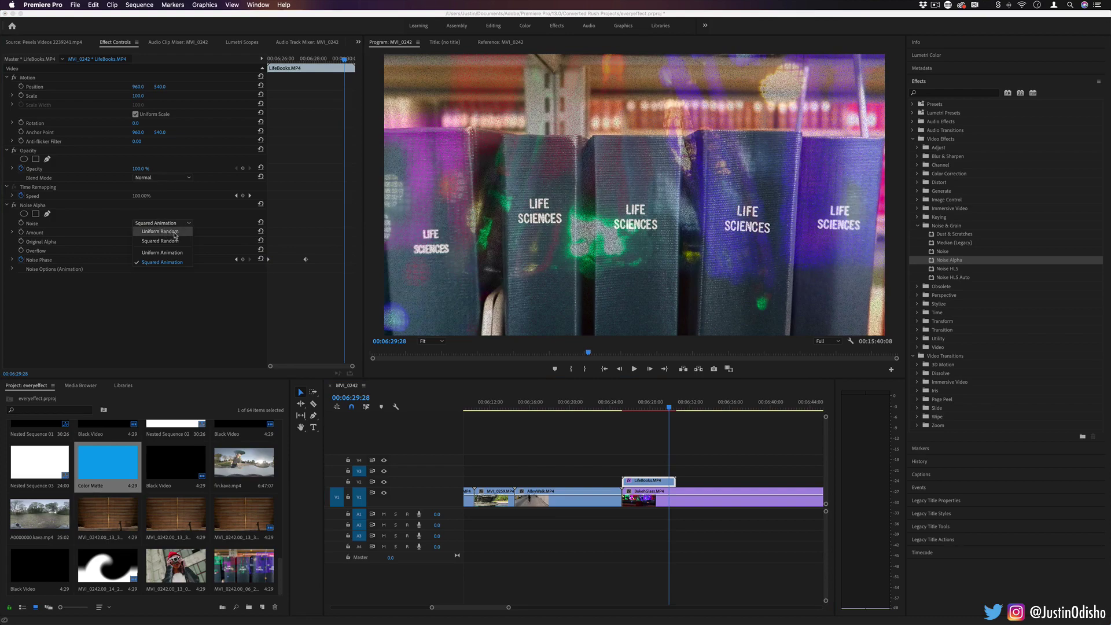
{"action": "left_click", "coordinate": [176, 235]}
{"action": "left_click", "coordinate": [635, 408]}
{"action": "key", "text": "space"}
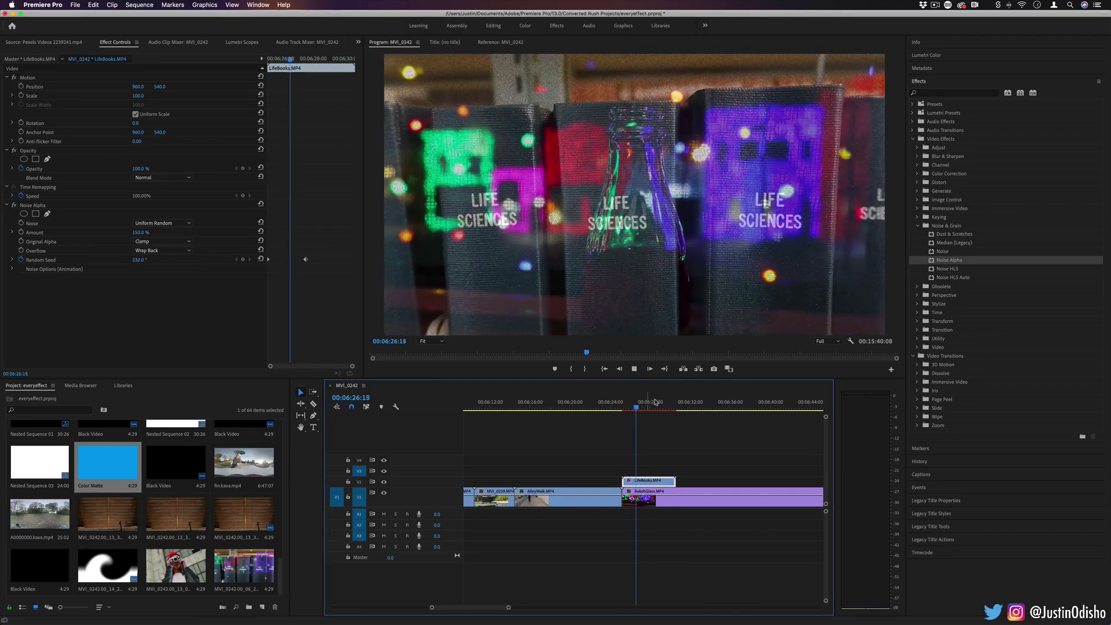
Step: Remove Noise Alpha from LifeBooks.MP4 and apply the Noise HLS effect instead
{"action": "left_click", "coordinate": [41, 206]}
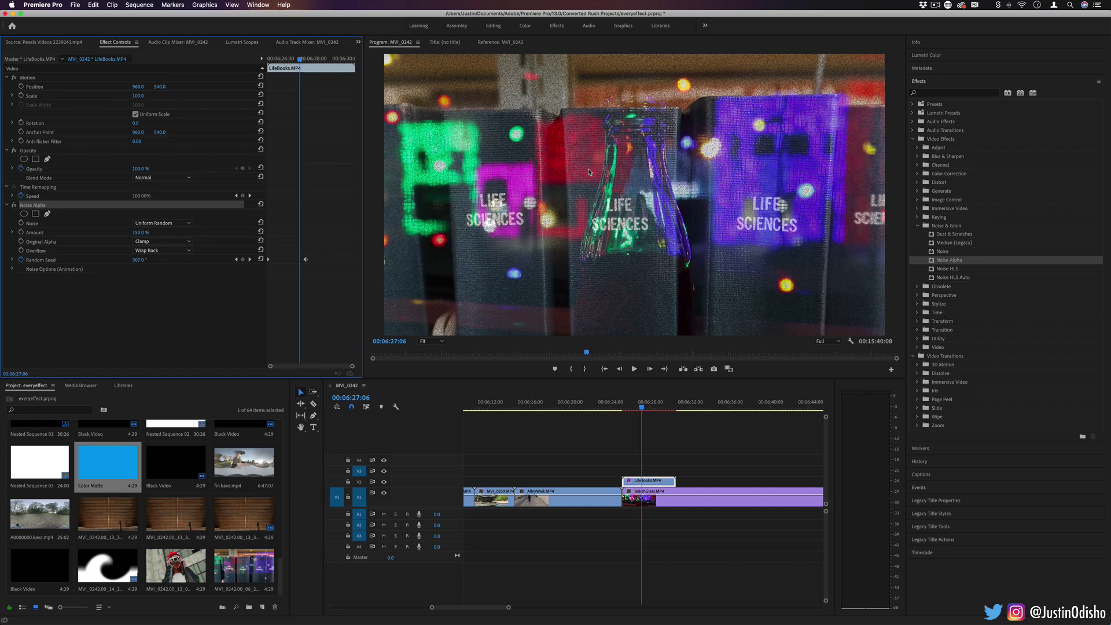
{"action": "key", "text": "BackSpace"}
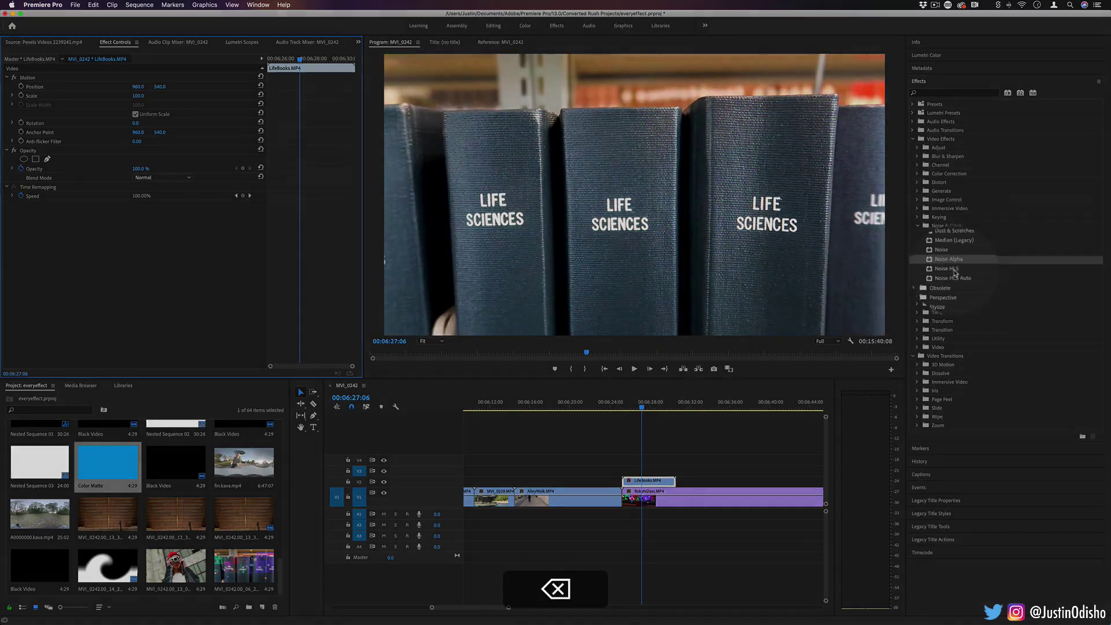
{"action": "left_click", "coordinate": [954, 269]}
{"action": "left_click_drag", "start_coordinate": [954, 270], "coordinate": [644, 482]}
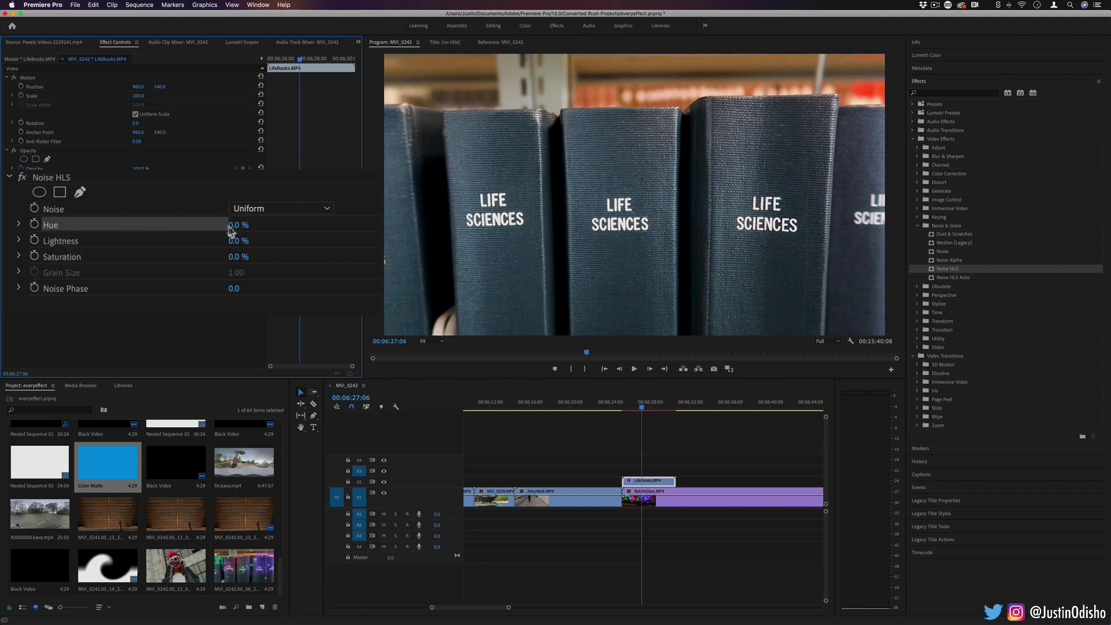
Step: Set Noise HLS to 10% Hue, 31% Lightness and 196% Saturation
{"action": "left_click_drag", "start_coordinate": [234, 227], "coordinate": [231, 227]}
{"action": "left_click_drag", "start_coordinate": [233, 241], "coordinate": [334, 257]}
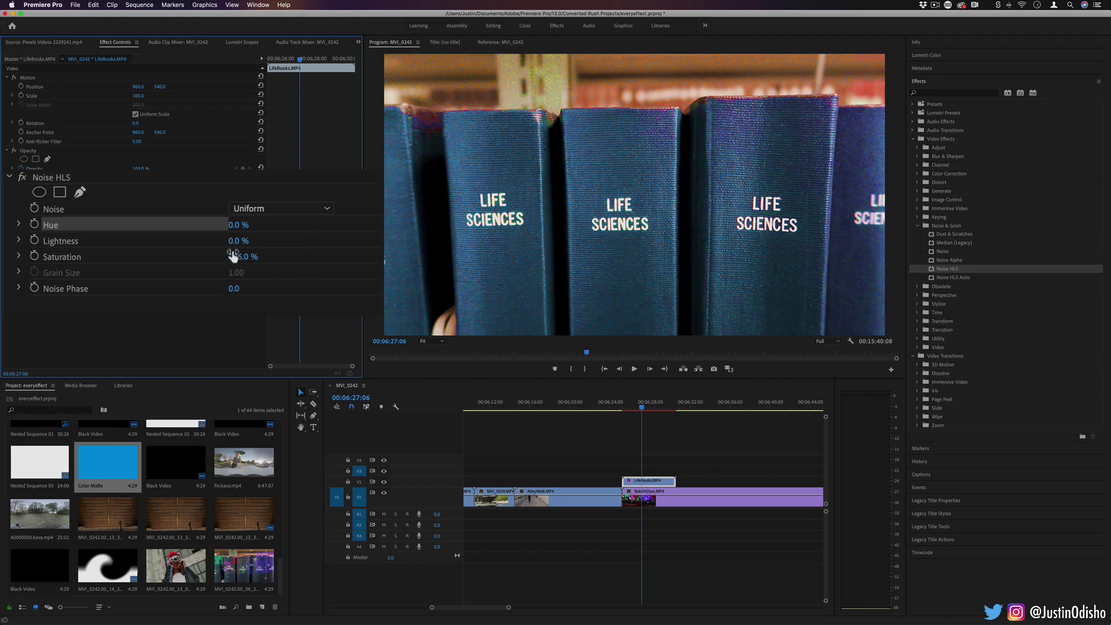
{"action": "left_click_drag", "start_coordinate": [234, 241], "coordinate": [253, 225]}
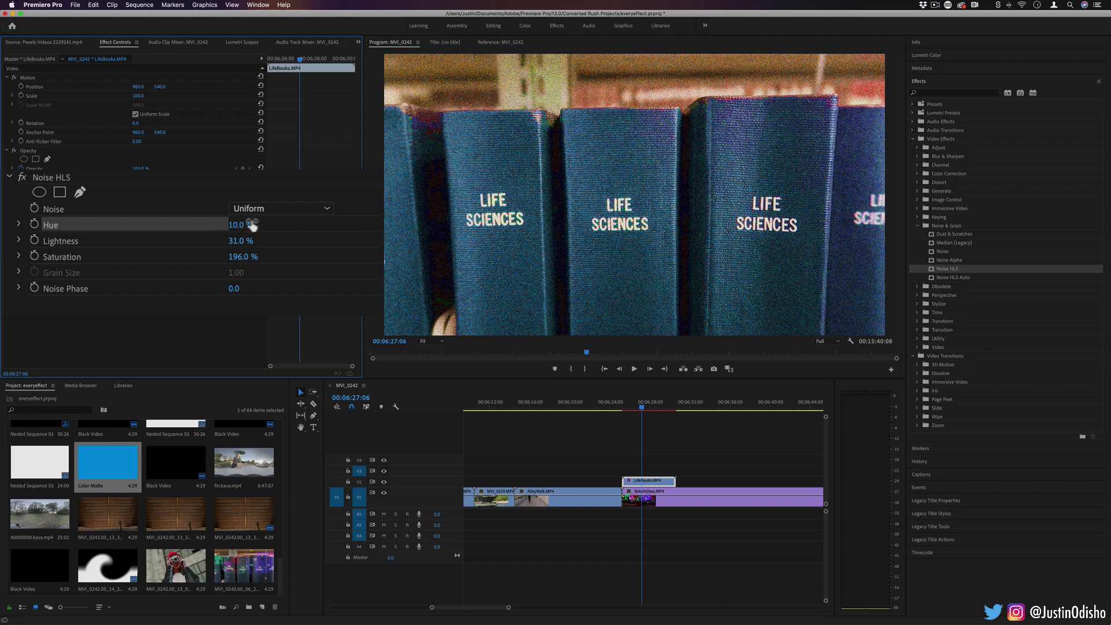
Step: Try the Squared noise type in Noise HLS and switch it to Grain
{"action": "left_click", "coordinate": [306, 210]}
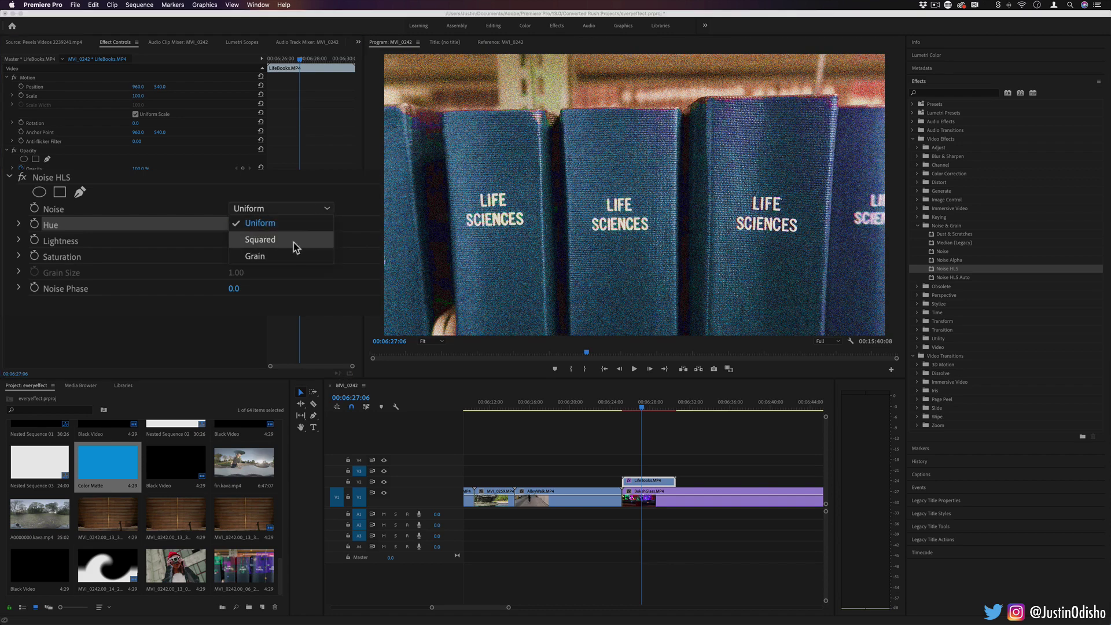
{"action": "left_click", "coordinate": [294, 242]}
{"action": "left_click", "coordinate": [281, 209]}
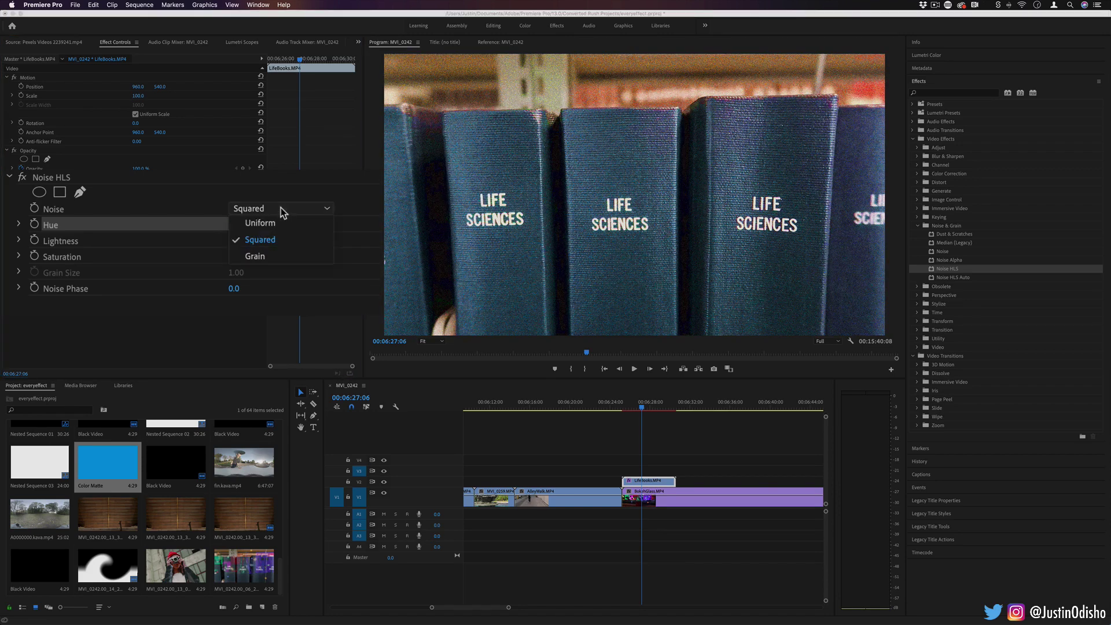
{"action": "left_click", "coordinate": [279, 257]}
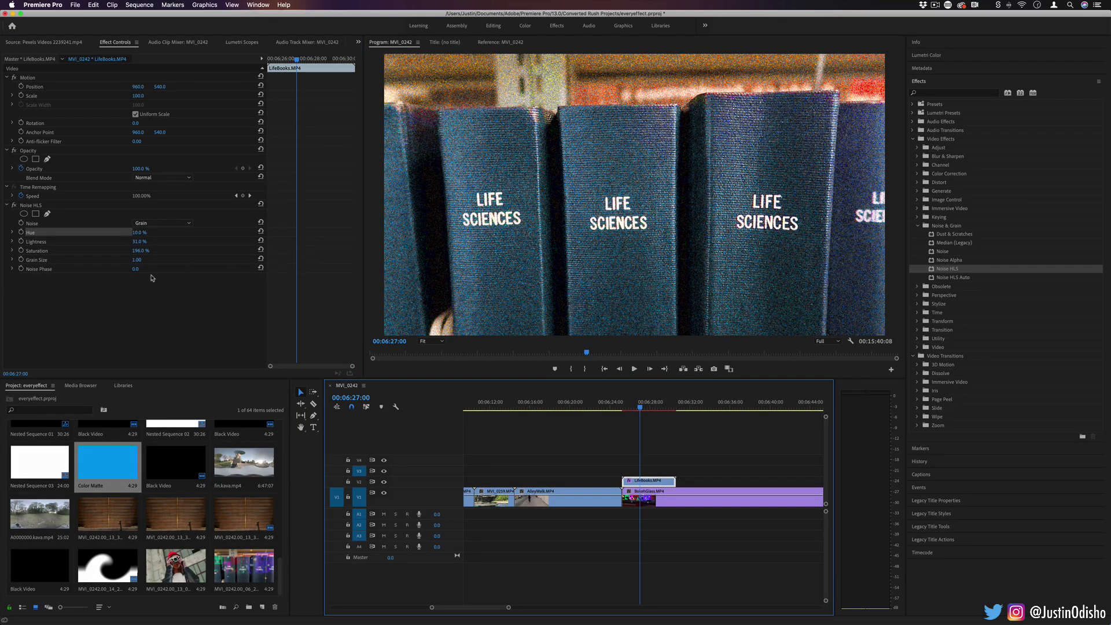
Step: Animate the Noise HLS Noise Phase with keyframes from the start of LifeBooks.MP4, and preview the moving grain
{"action": "left_click", "coordinate": [24, 269]}
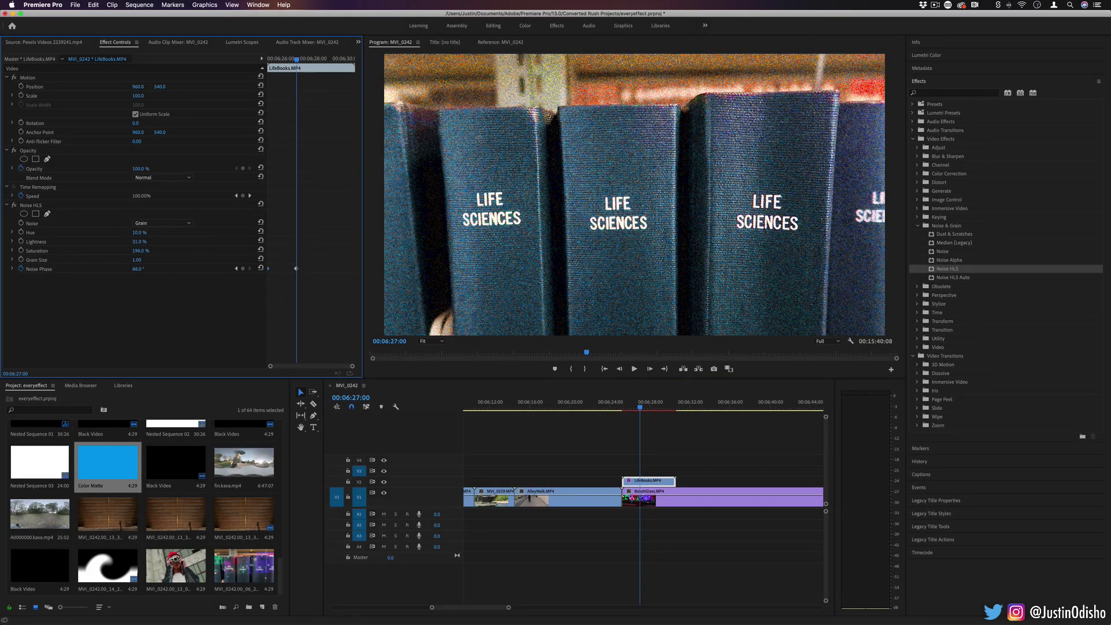
{"action": "left_click_drag", "start_coordinate": [294, 59], "coordinate": [258, 59]}
{"action": "key", "text": "space"}
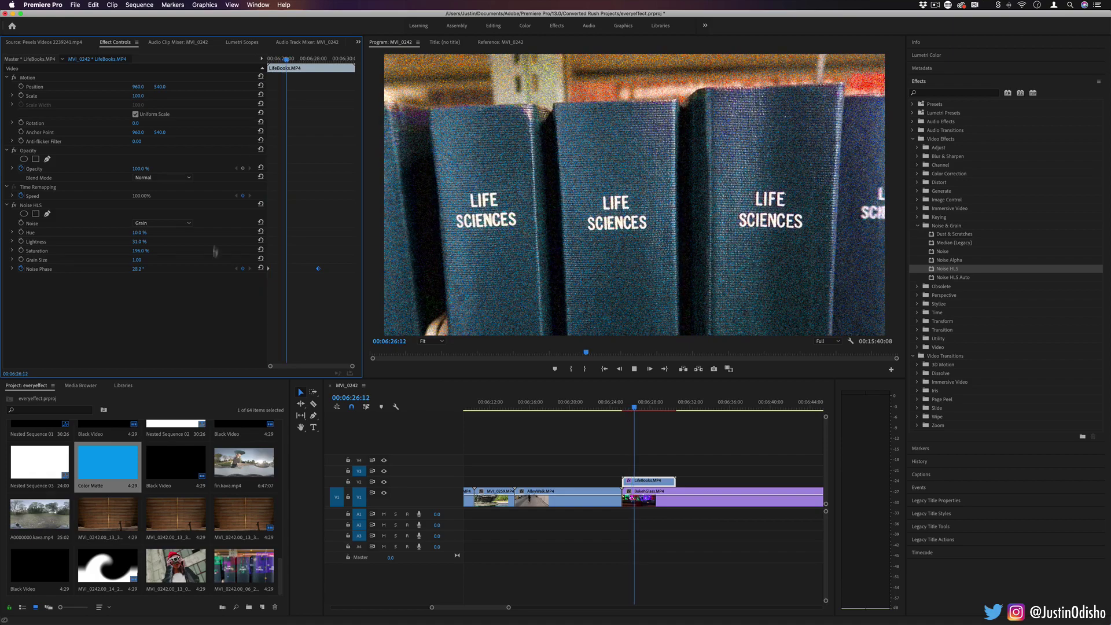
{"action": "key", "text": "space"}
{"action": "key", "text": "space"}
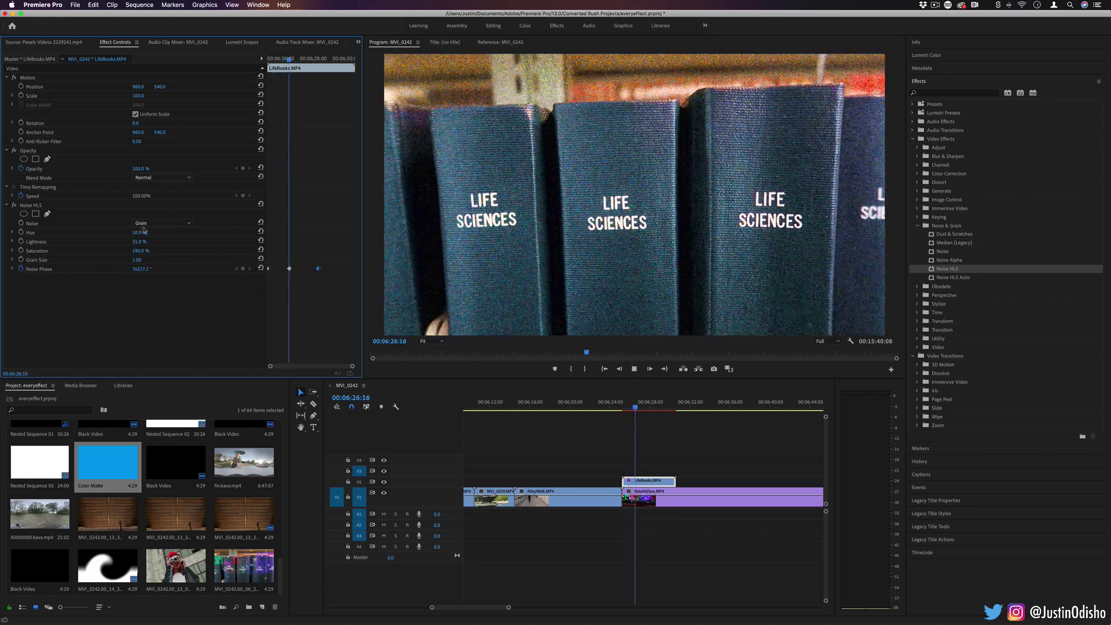
{"action": "key", "text": "space"}
Step: Remove Noise HLS from LifeBooks.MP4 and apply the Noise HLS Auto effect instead
{"action": "left_click", "coordinate": [46, 205]}
{"action": "key", "text": "BackSpace"}
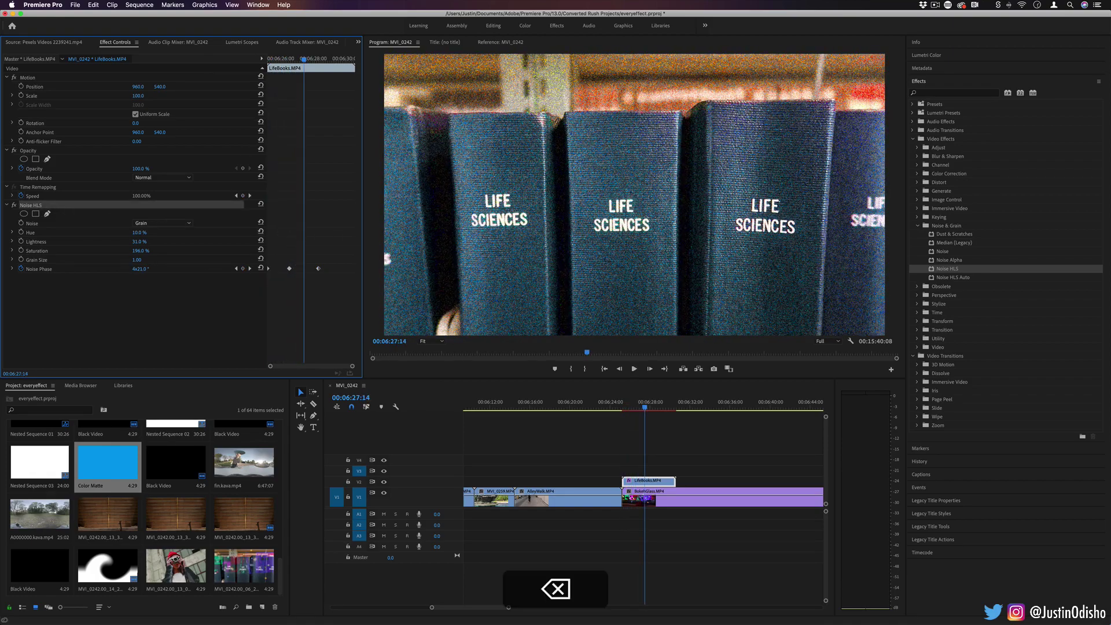
{"action": "left_click_drag", "start_coordinate": [953, 277], "coordinate": [647, 480]}
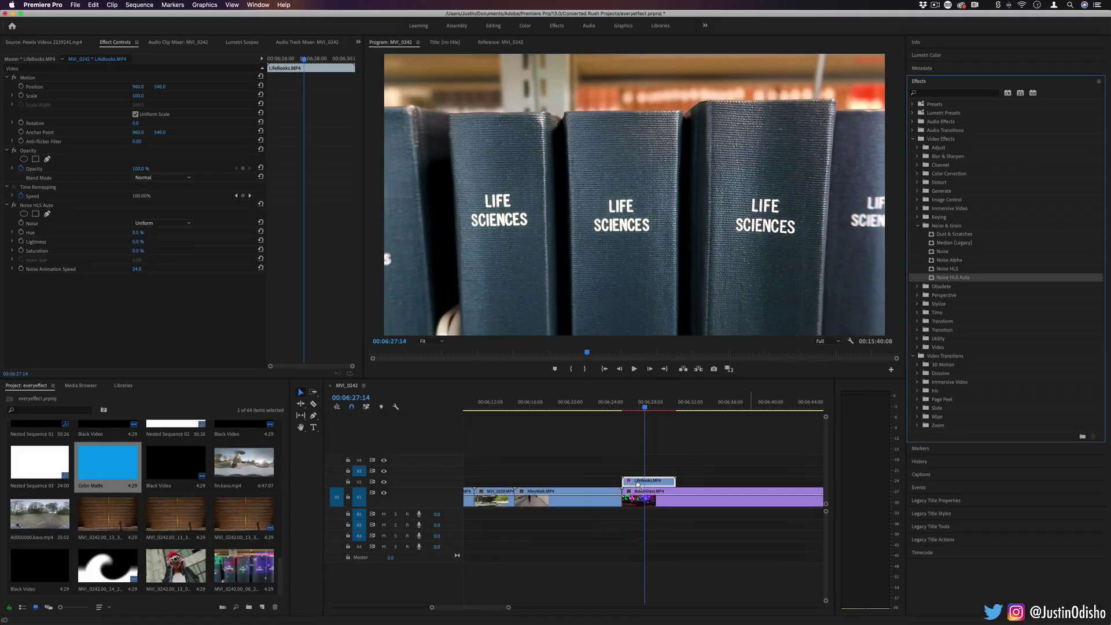
Step: Set Noise HLS Auto to 84% Hue, 57% Lightness, 38% Saturation, animation speed 14 and Squared noise, and preview it
{"action": "left_click_drag", "start_coordinate": [644, 407], "coordinate": [634, 407]}
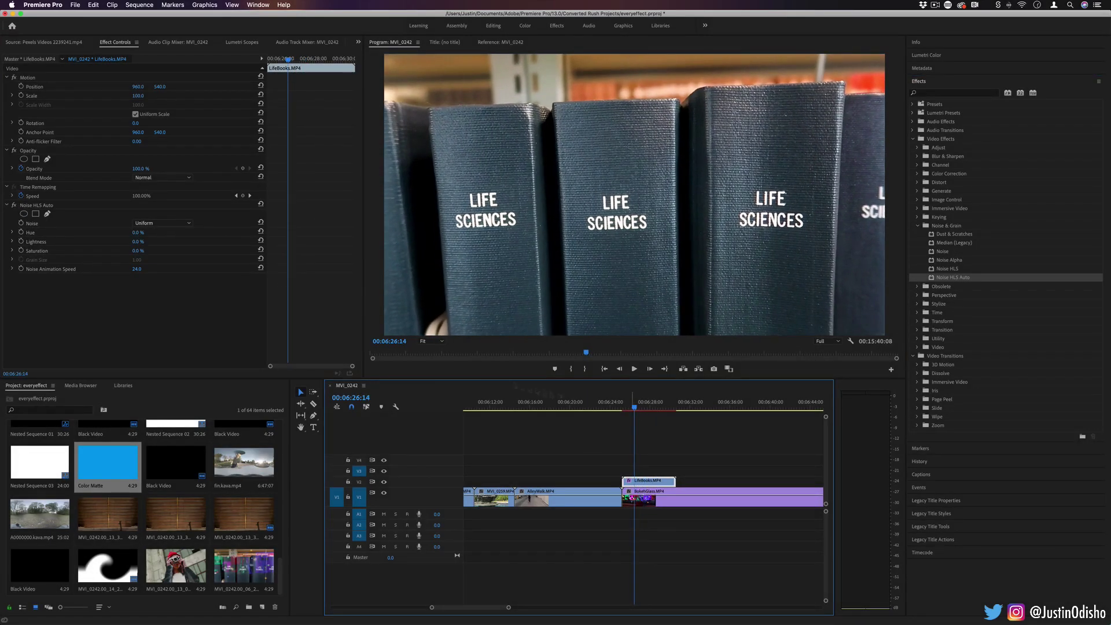
{"action": "left_click_drag", "start_coordinate": [133, 233], "coordinate": [258, 248]}
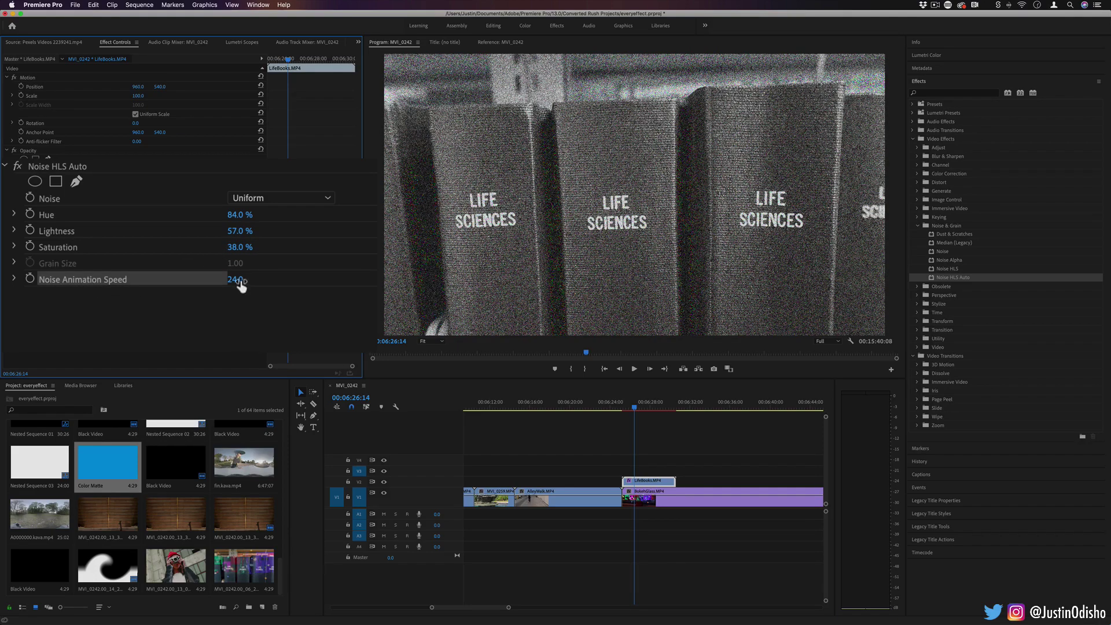
{"action": "mouse_move", "coordinate": [241, 285]}
{"action": "left_mouse_down"}
{"action": "mouse_move", "coordinate": [214, 285]}
{"action": "mouse_move", "coordinate": [231, 285]}
{"action": "left_mouse_up"}
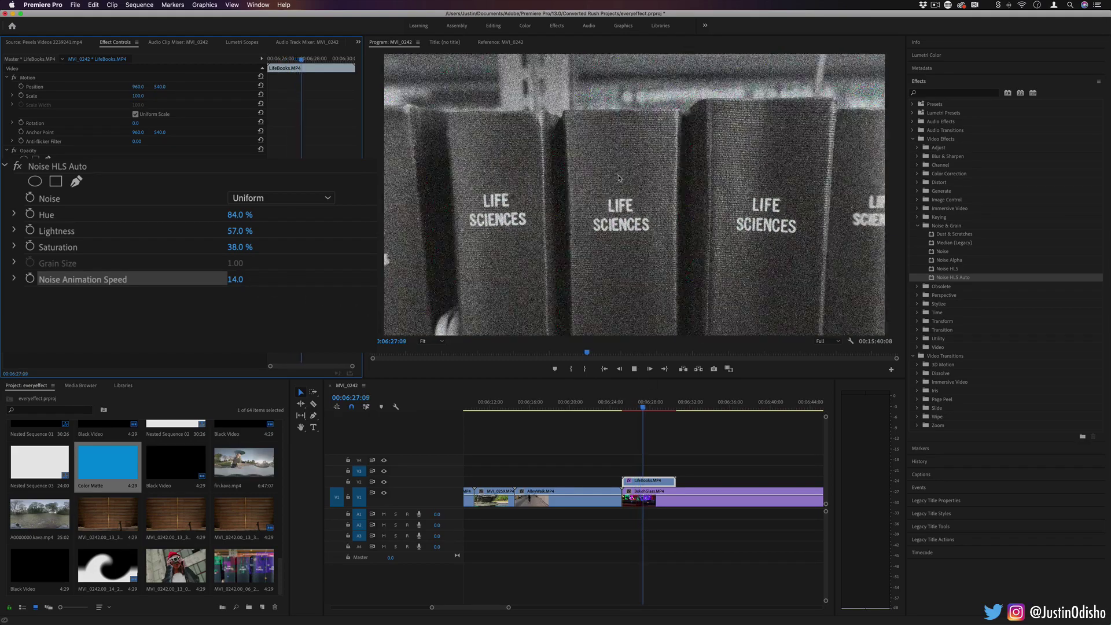
{"action": "key", "text": "space"}
{"action": "left_click", "coordinate": [328, 206]}
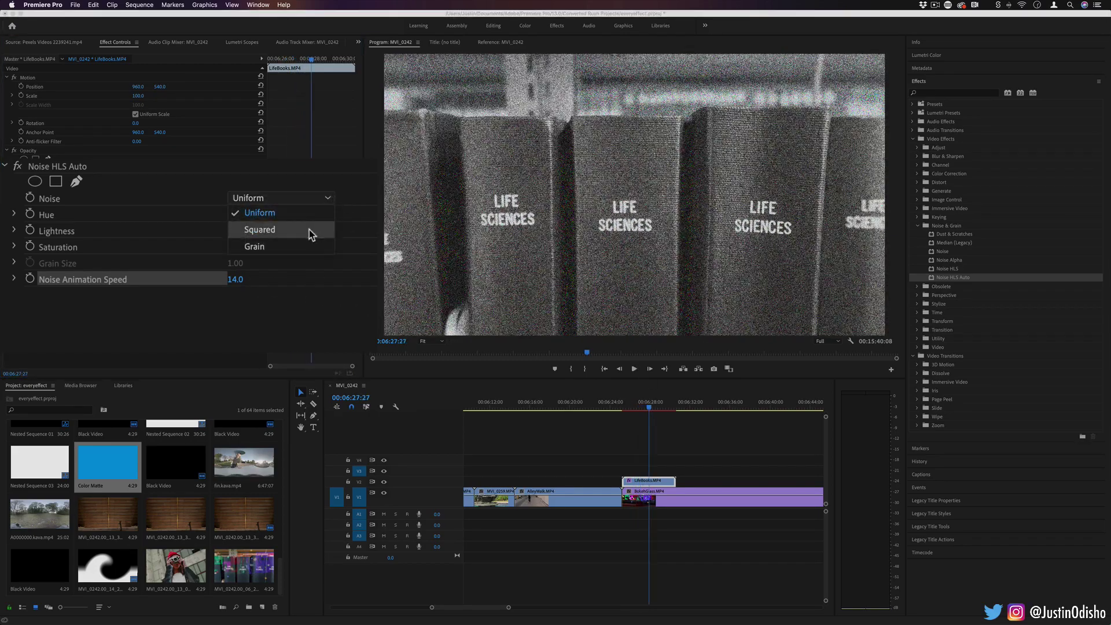
{"action": "left_click", "coordinate": [311, 231]}
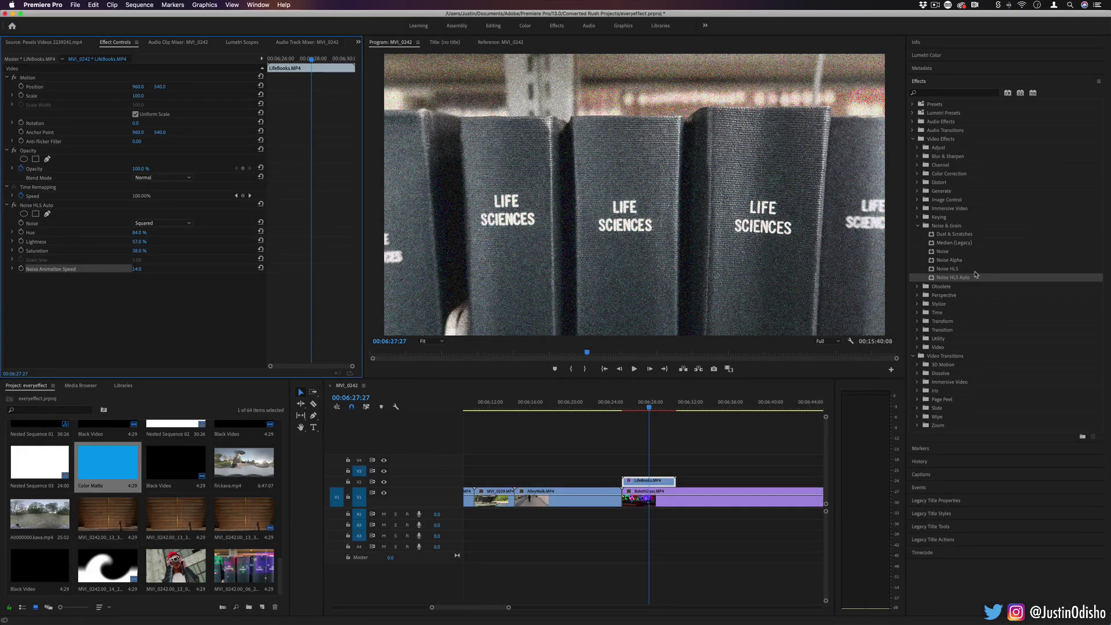
{"action": "left_click", "coordinate": [967, 278]}
{"action": "left_click", "coordinate": [960, 226]}
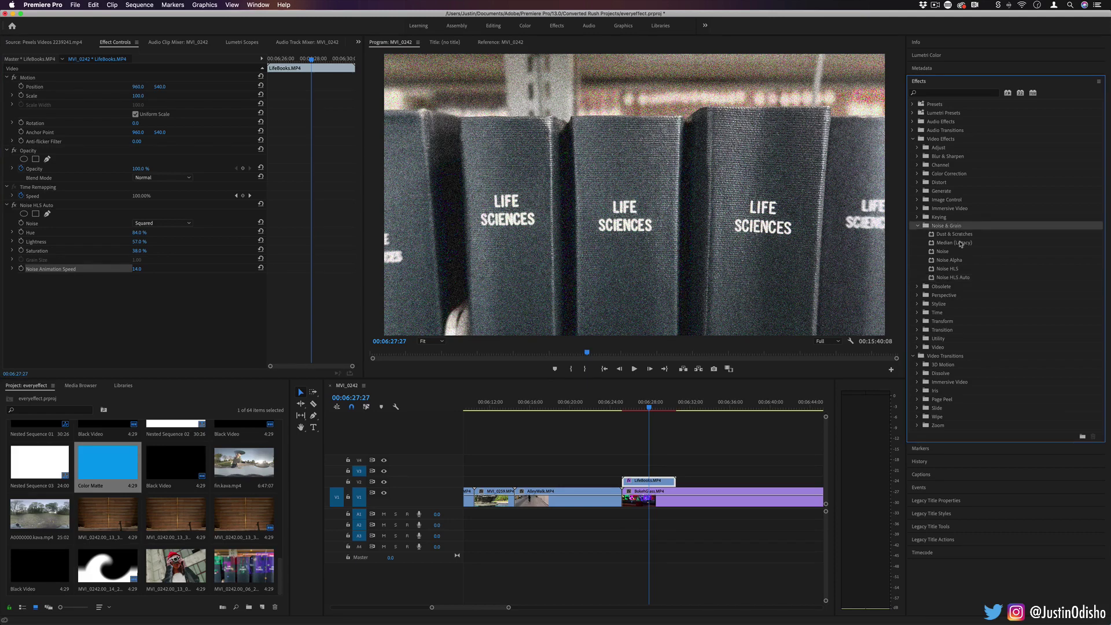
{"action": "left_click", "coordinate": [960, 243]}
{"action": "left_click", "coordinate": [691, 397]}
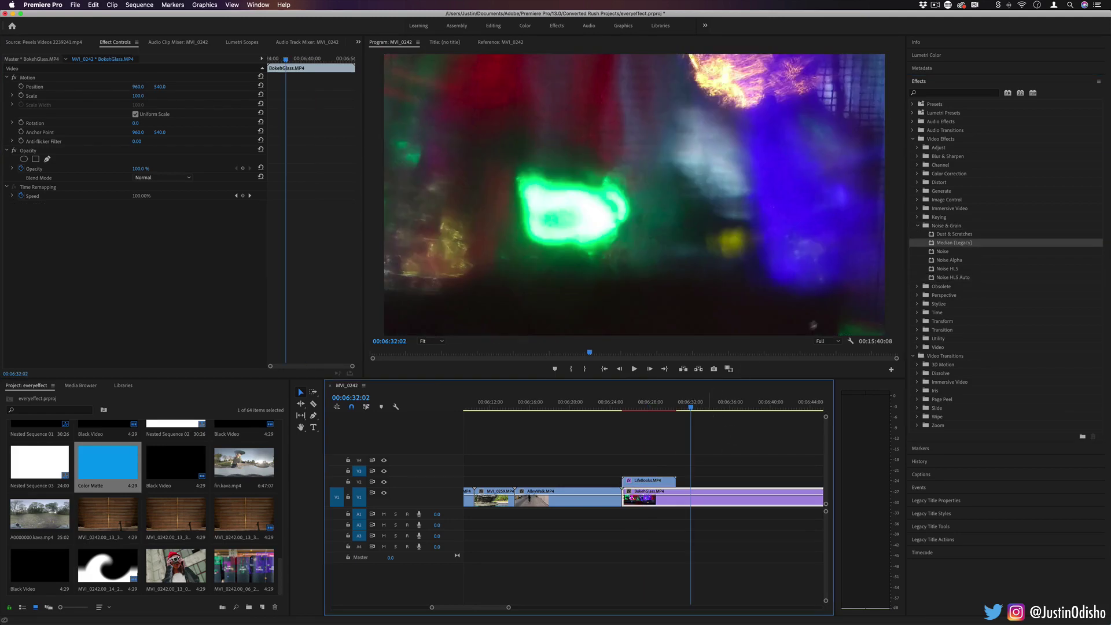
{"action": "left_click", "coordinate": [952, 251]}
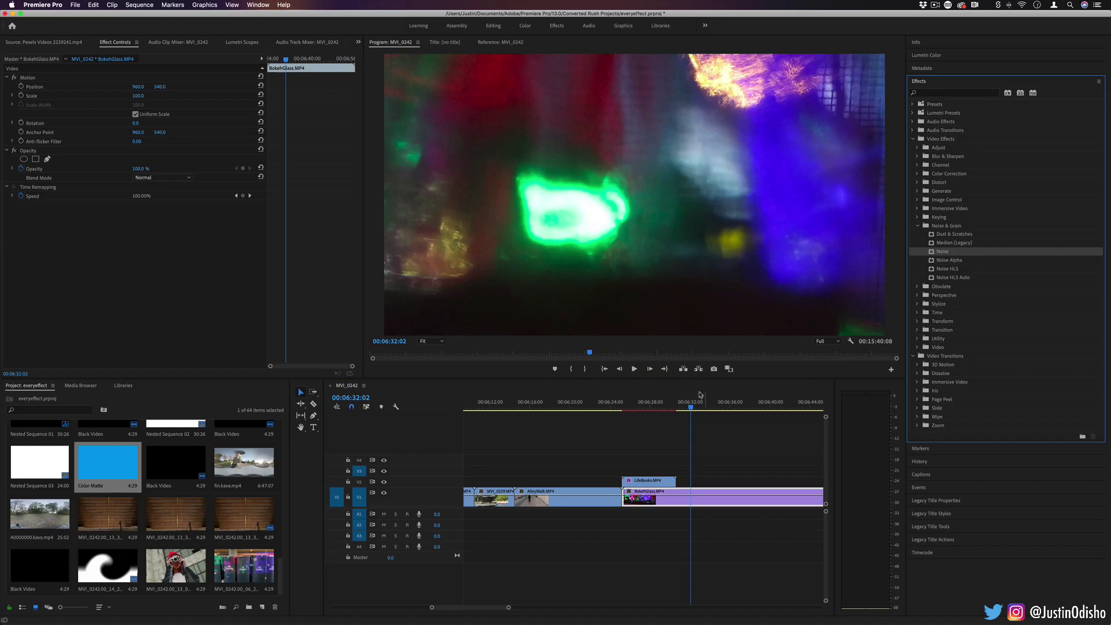
Step: Place the blue Color Matte on V3 above LifeBooks.MP4 and preview it with a 55% Noise effect without color noise
{"action": "left_click_drag", "start_coordinate": [680, 403], "coordinate": [661, 407]}
{"action": "left_click_drag", "start_coordinate": [128, 463], "coordinate": [646, 470]}
{"action": "left_click", "coordinate": [971, 252]}
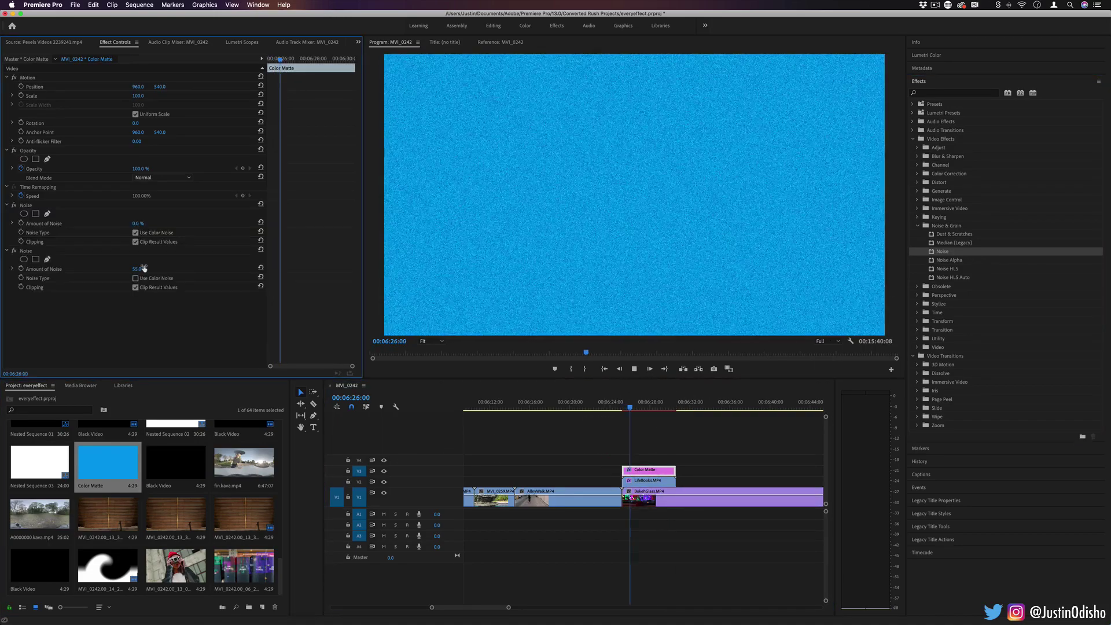
Step: Collapse the Noise & Grain effects folder and expand the Obsolete folder to view its effects
{"action": "left_click", "coordinate": [918, 225]}
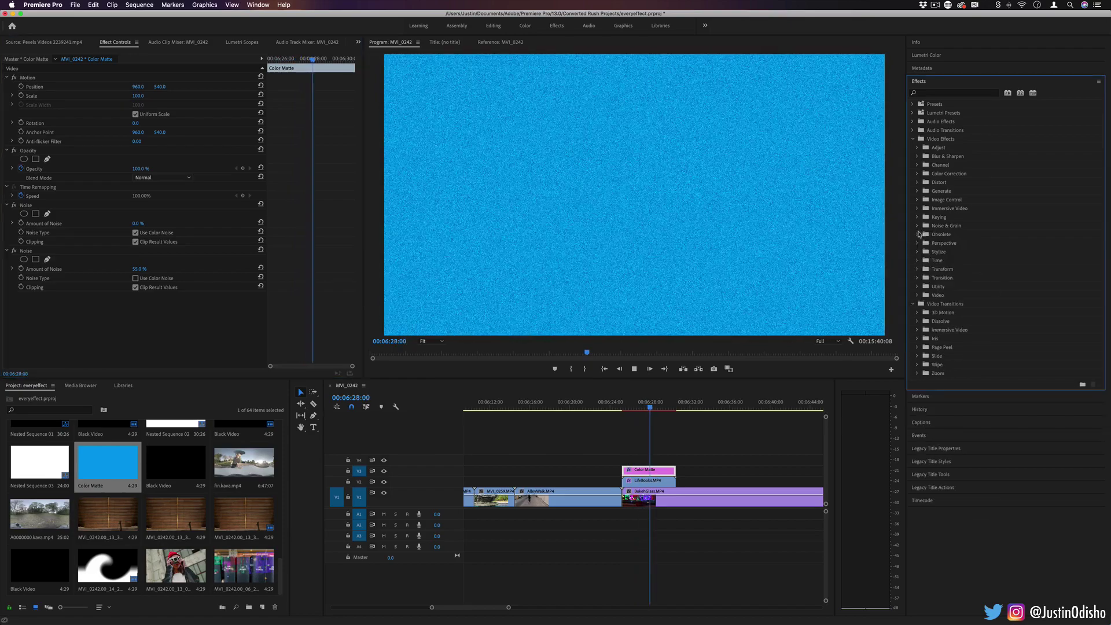
{"action": "left_click", "coordinate": [918, 235]}
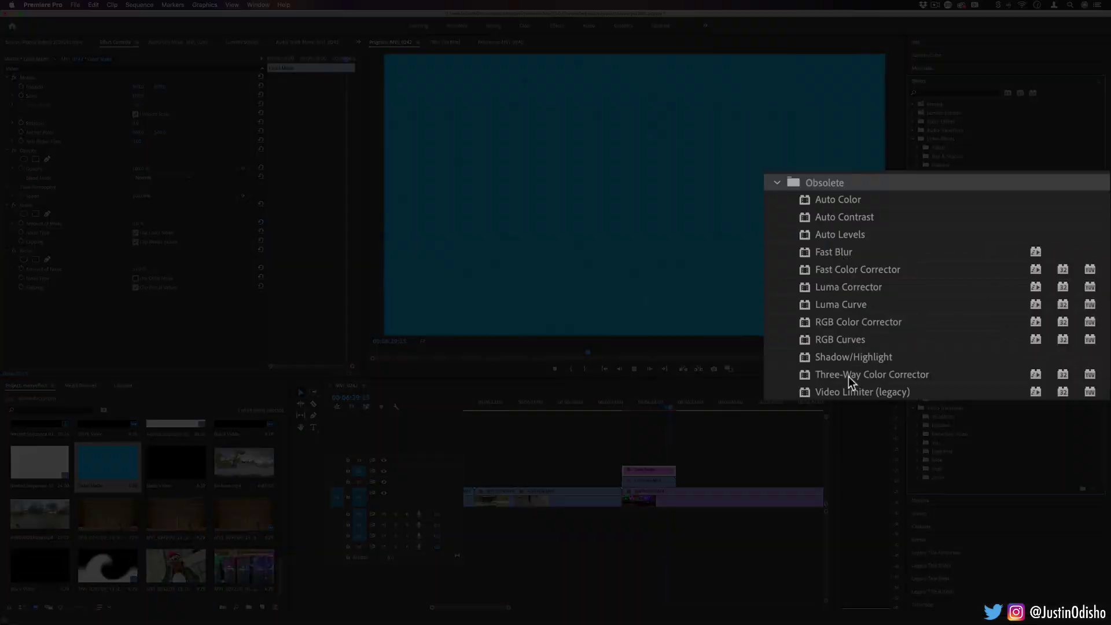